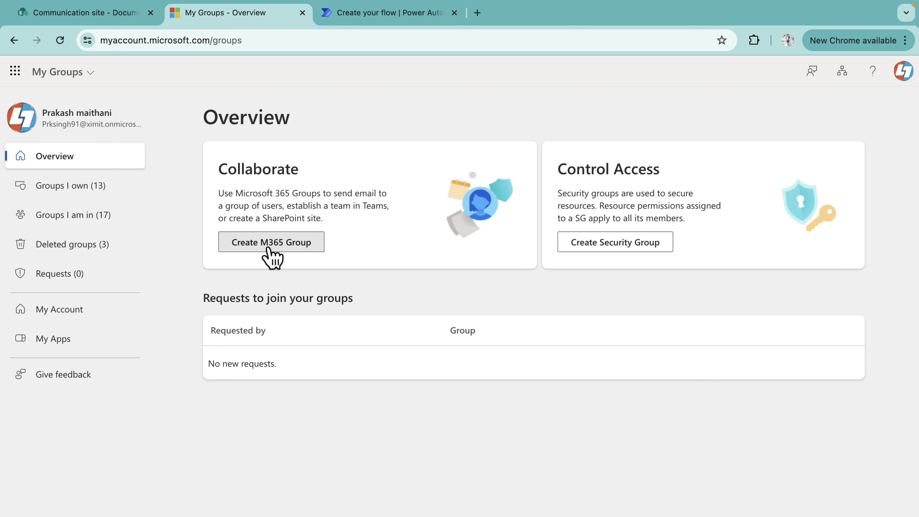
pyautogui.click(610, 243)
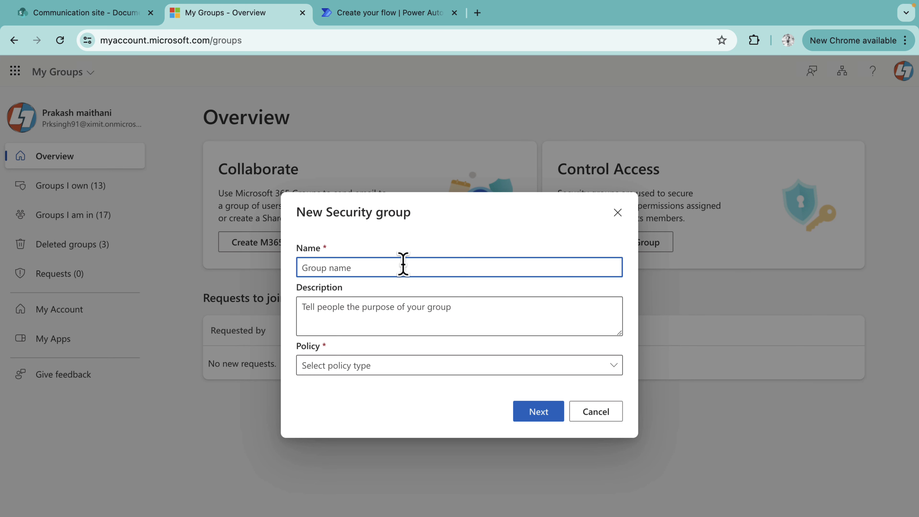
pyautogui.click(389, 368)
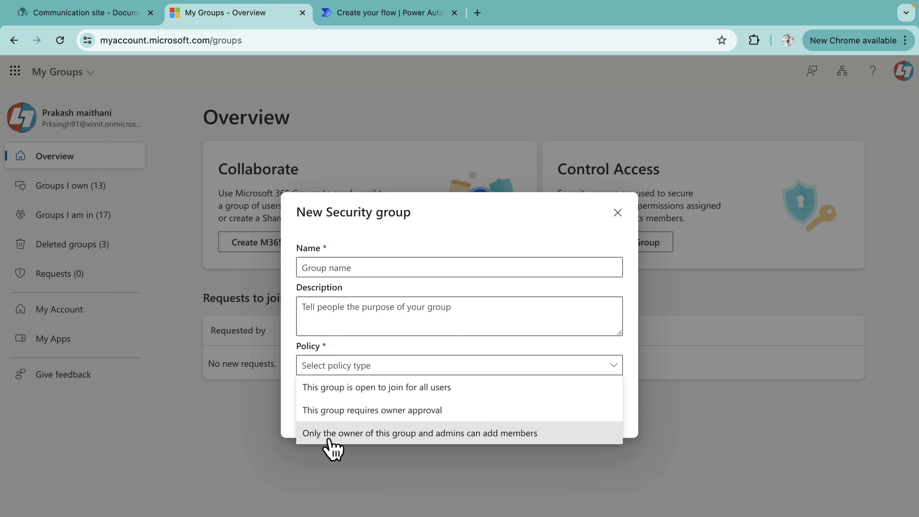
pyautogui.click(451, 434)
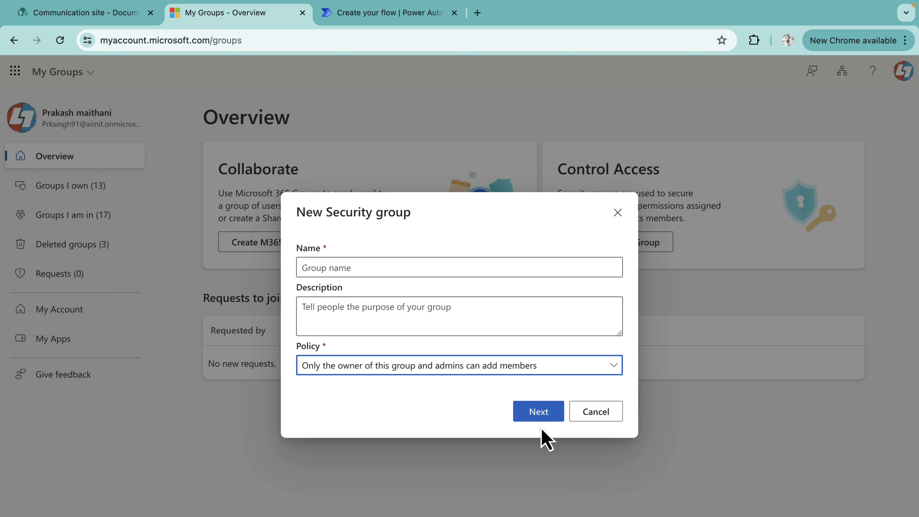
pyautogui.click(617, 214)
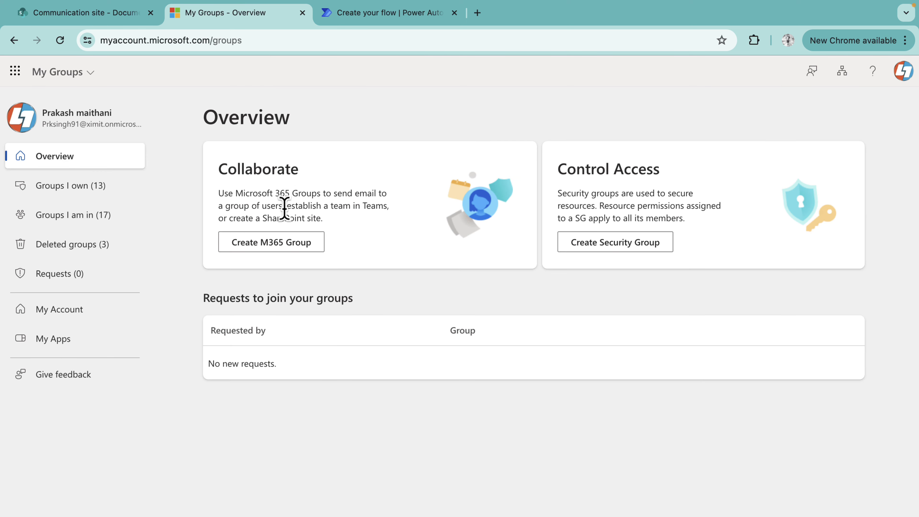
# Open the owned group LTSecurityGroup to examine its members and owners, and view the Communication site's document library.
pyautogui.click(84, 185)
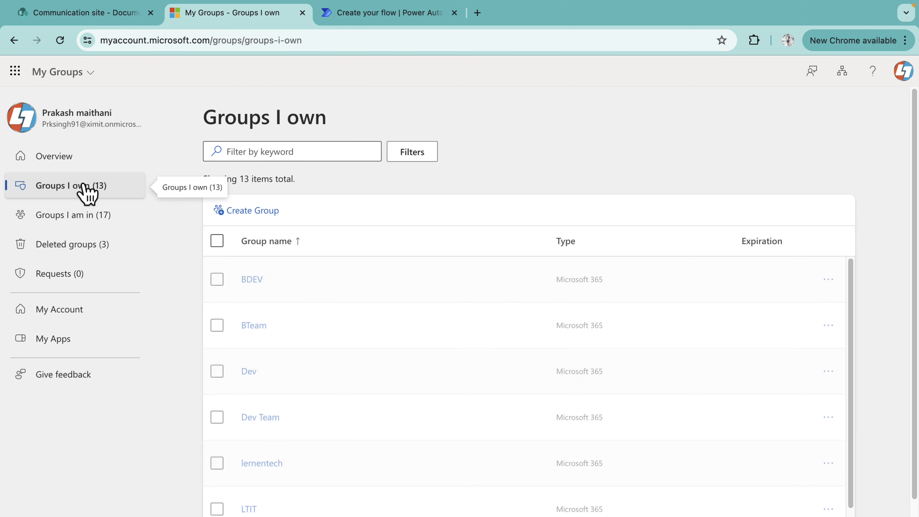
pyautogui.scroll(-5, 344, 424)
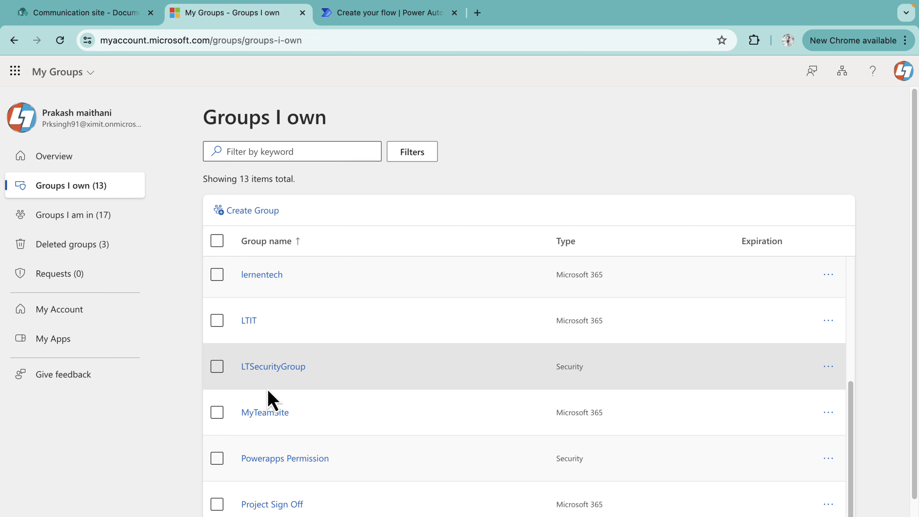
pyautogui.click(273, 367)
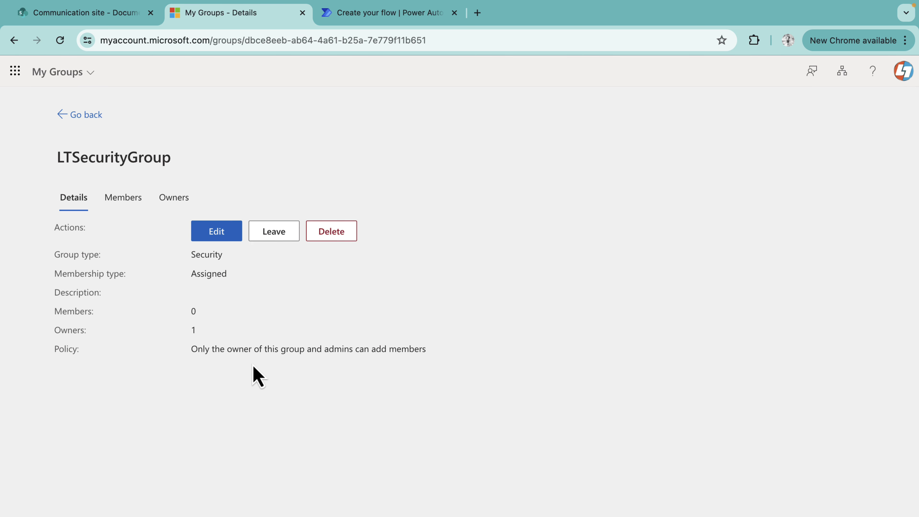
pyautogui.click(122, 203)
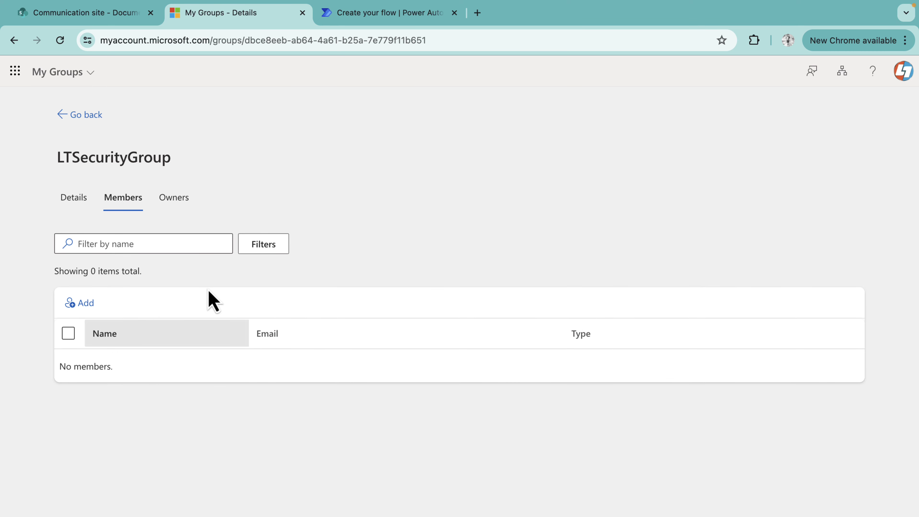
pyautogui.click(181, 199)
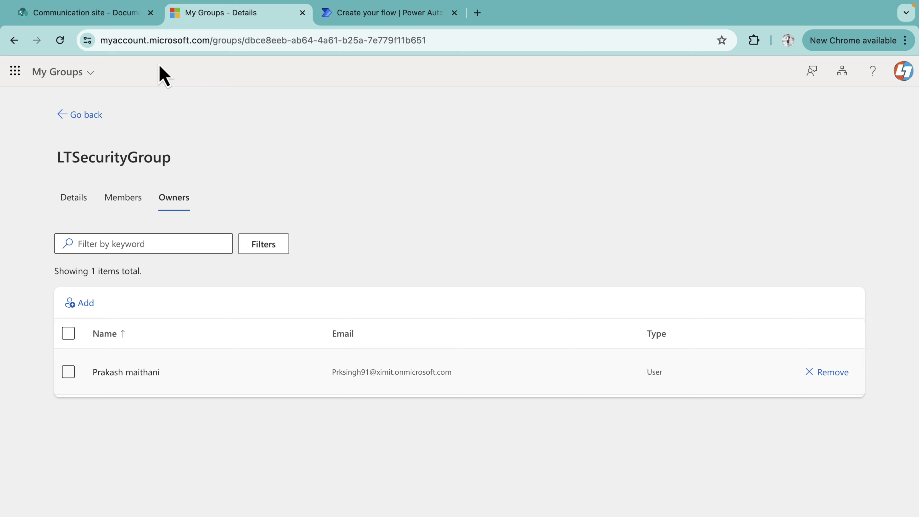
pyautogui.click(88, 20)
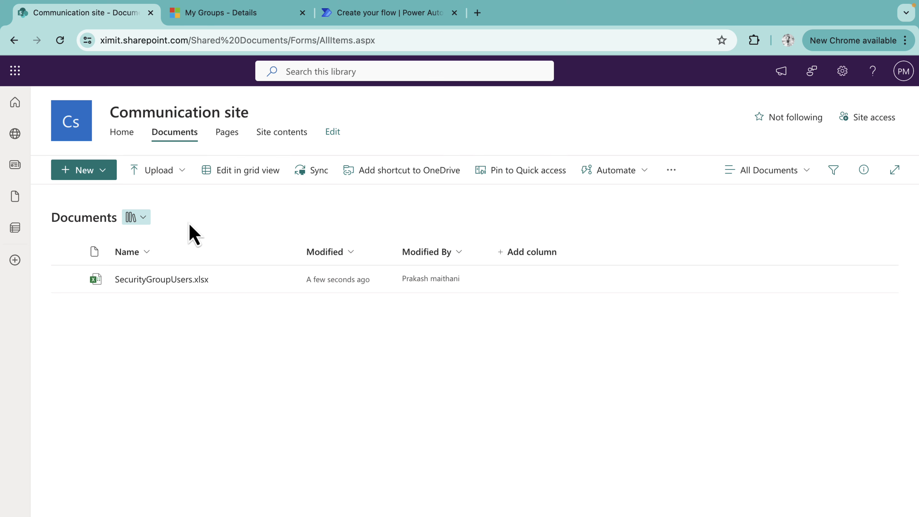
# Switch to Power Automate, create a manually triggered instant cloud flow named "Add and remove users from security group", and turn off the new designer.
pyautogui.click(356, 16)
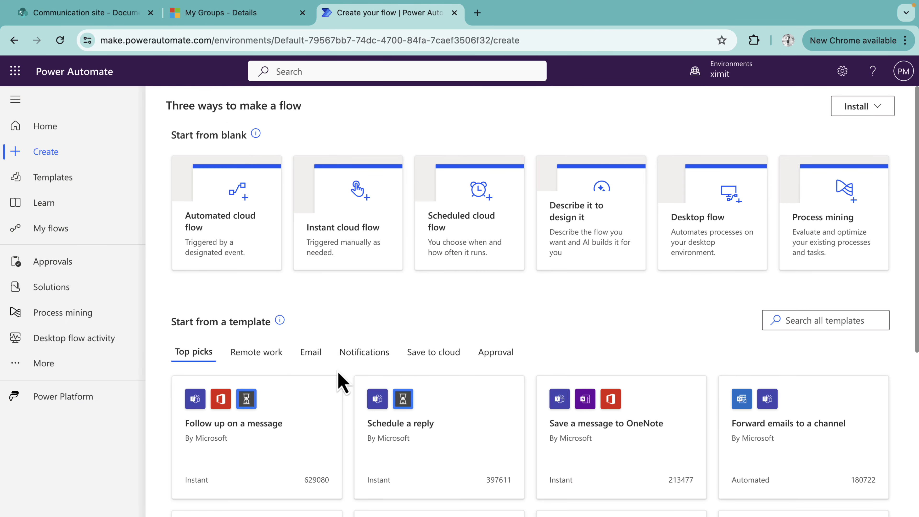
pyautogui.click(362, 219)
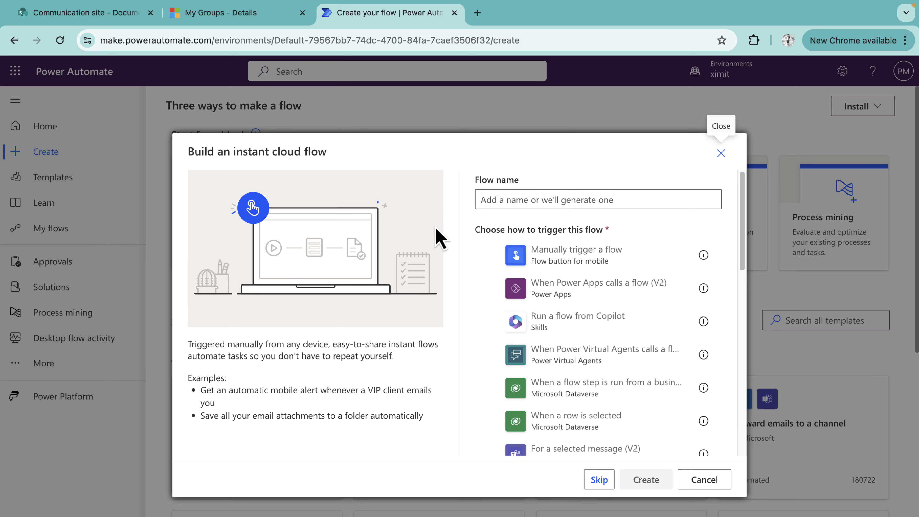
pyautogui.click(508, 199)
pyautogui.write('Add')
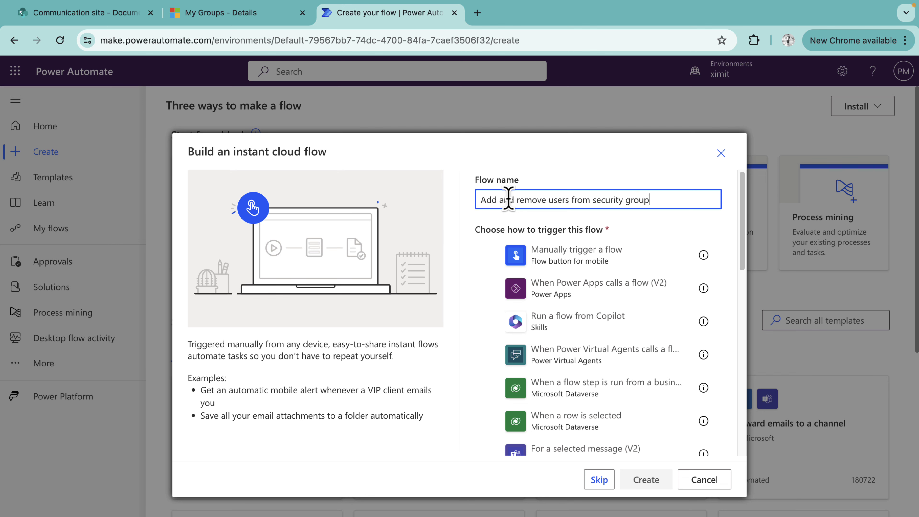
pyautogui.click(562, 260)
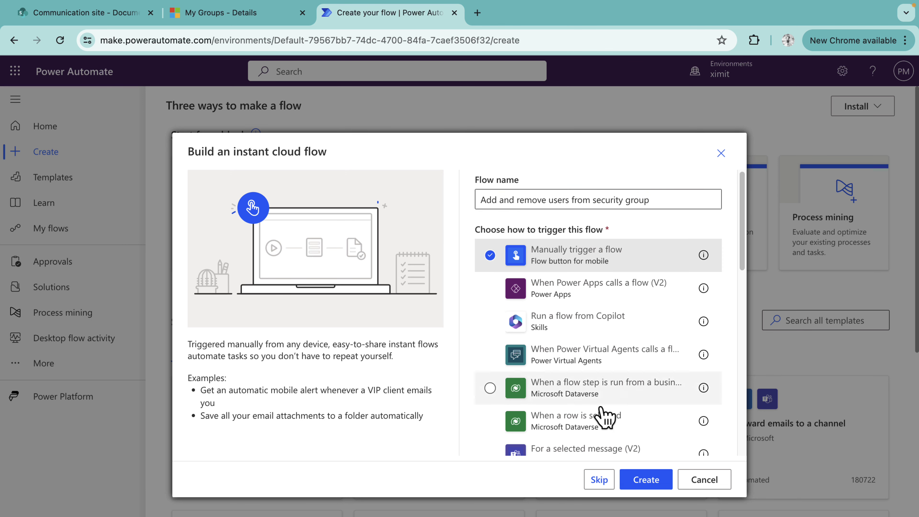
pyautogui.click(654, 483)
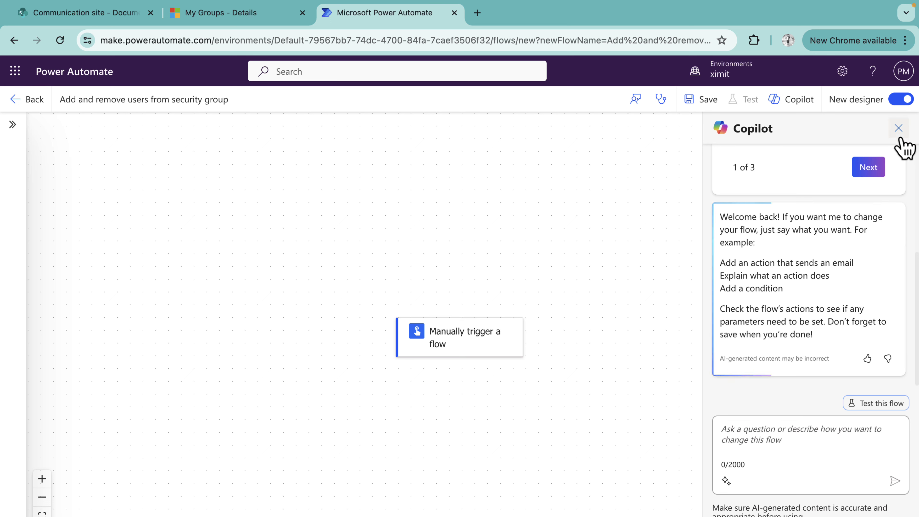
pyautogui.click(900, 135)
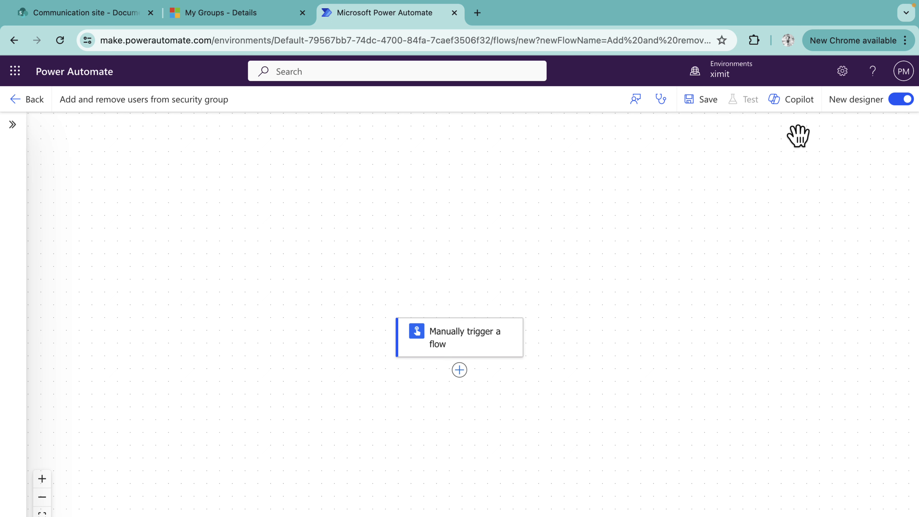
pyautogui.click(901, 100)
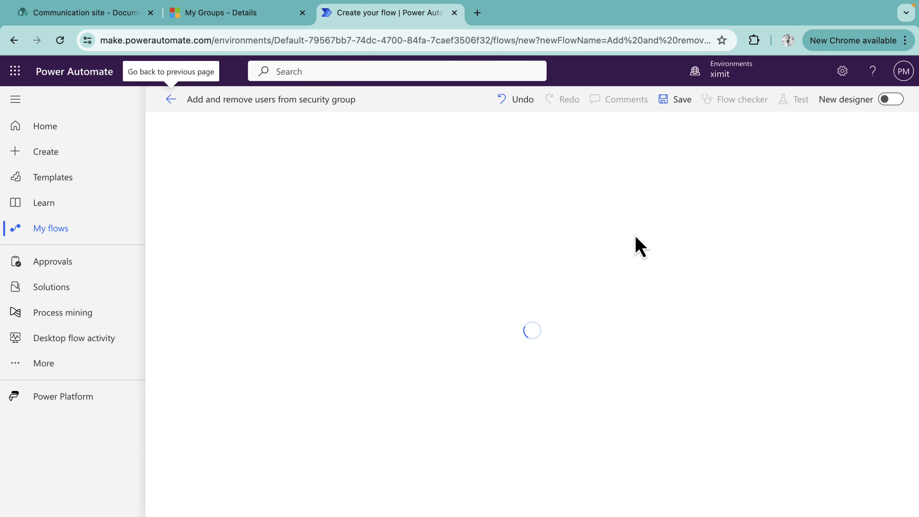
# Add an Initialize variable action below the trigger, with the name UserEmail and the type String.
pyautogui.click(487, 193)
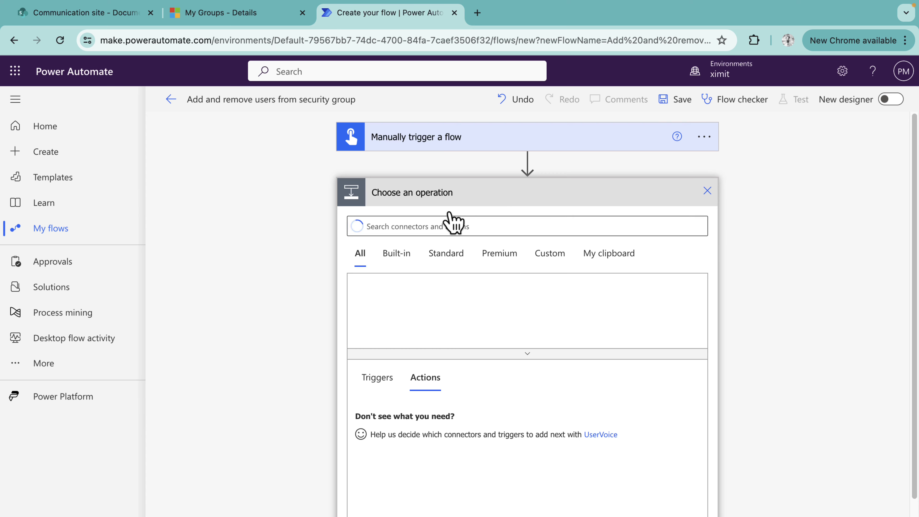
pyautogui.write('var')
pyautogui.click(376, 298)
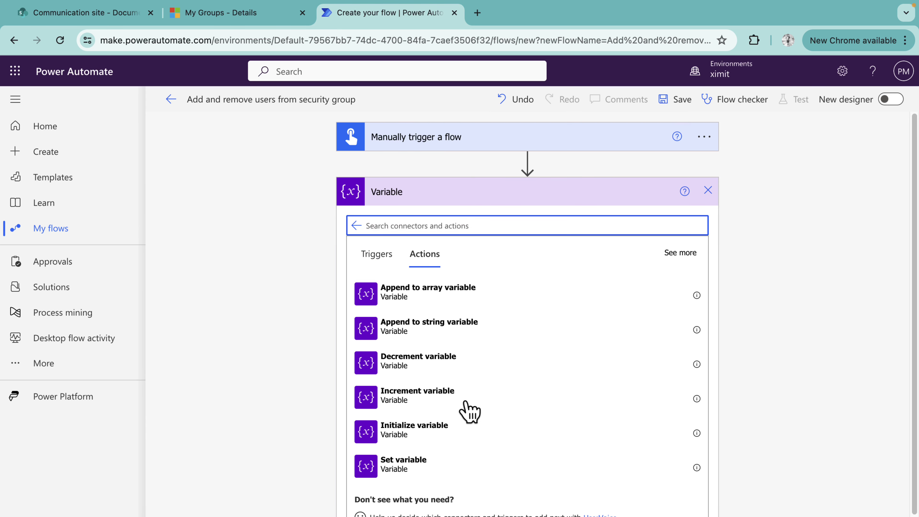
pyautogui.click(427, 435)
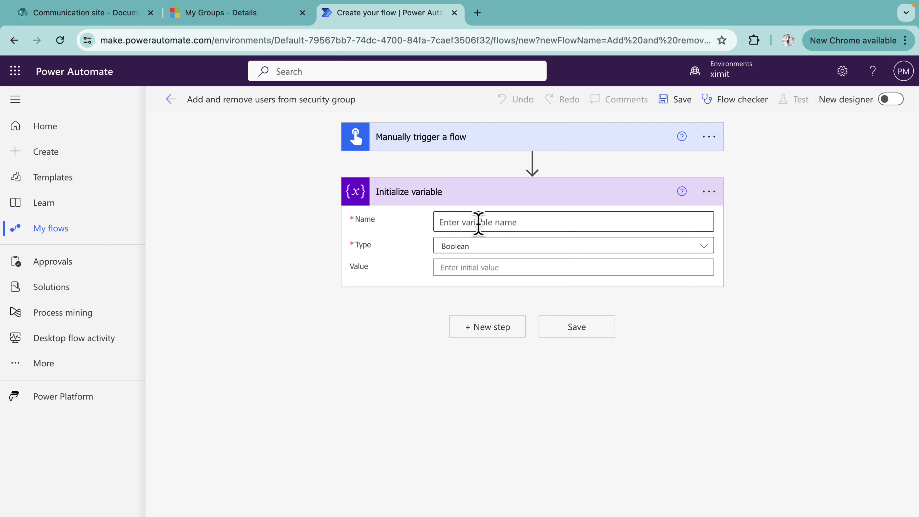
pyautogui.click(479, 222)
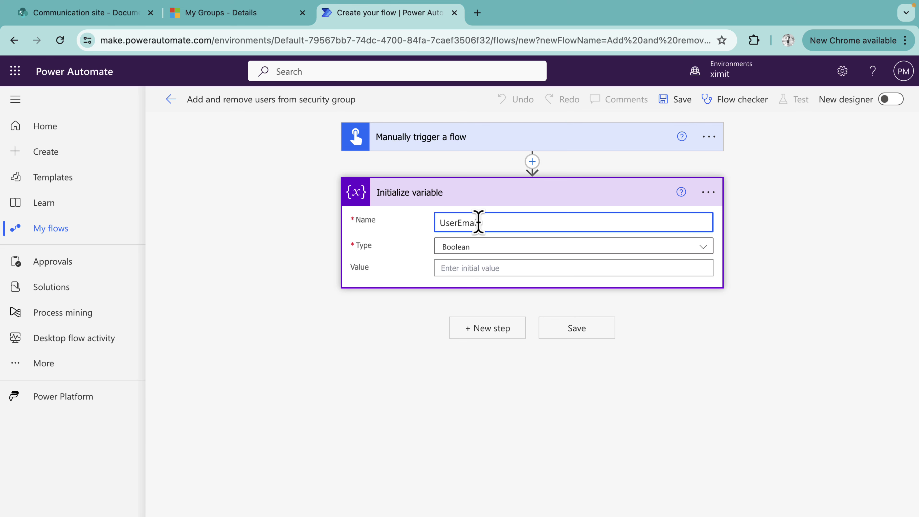
pyautogui.click(491, 250)
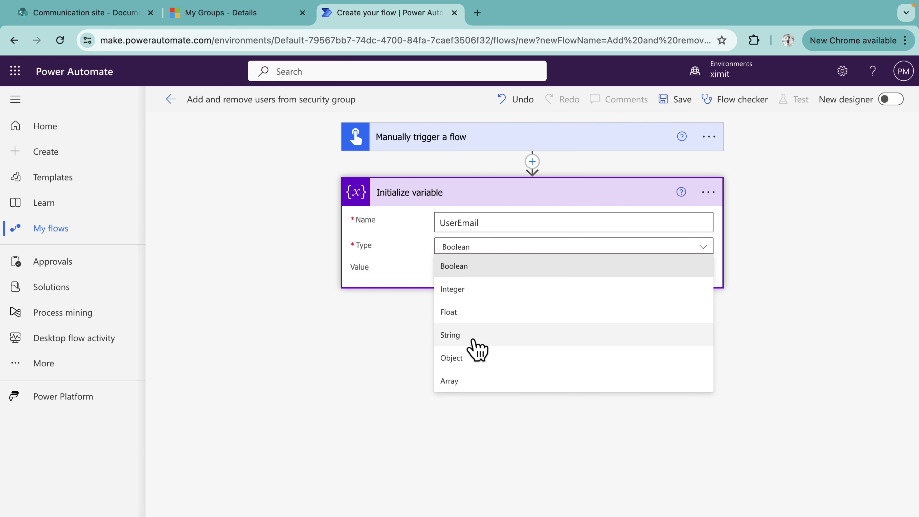
pyautogui.click(470, 337)
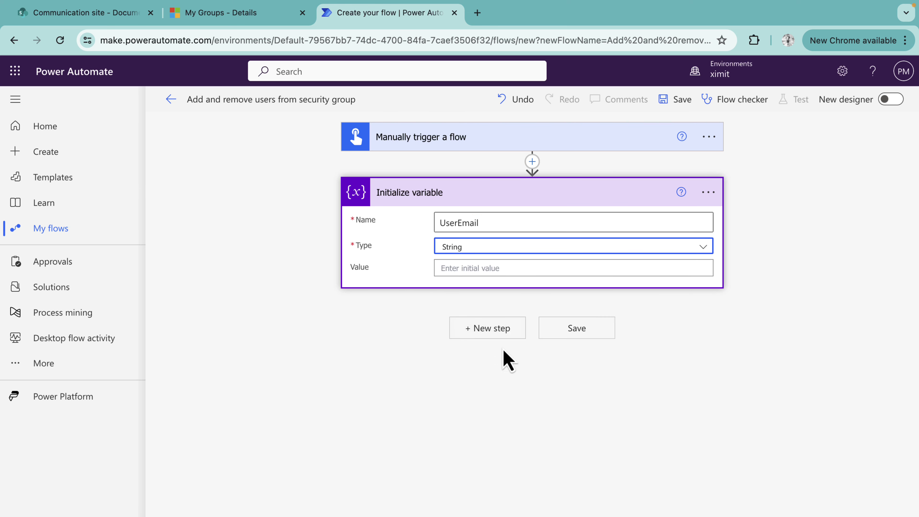
# Add the Excel Online (Business) action "List rows present in a table" after the variable.
pyautogui.click(492, 327)
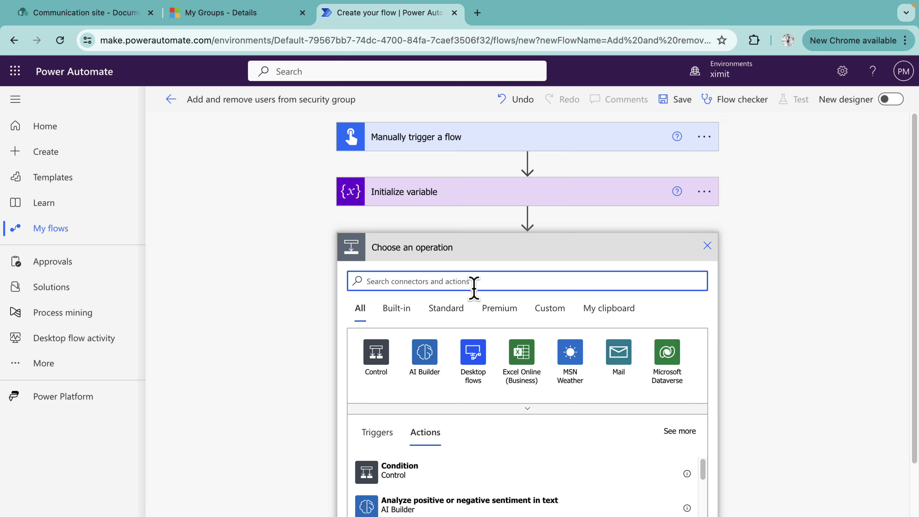
pyautogui.click(518, 354)
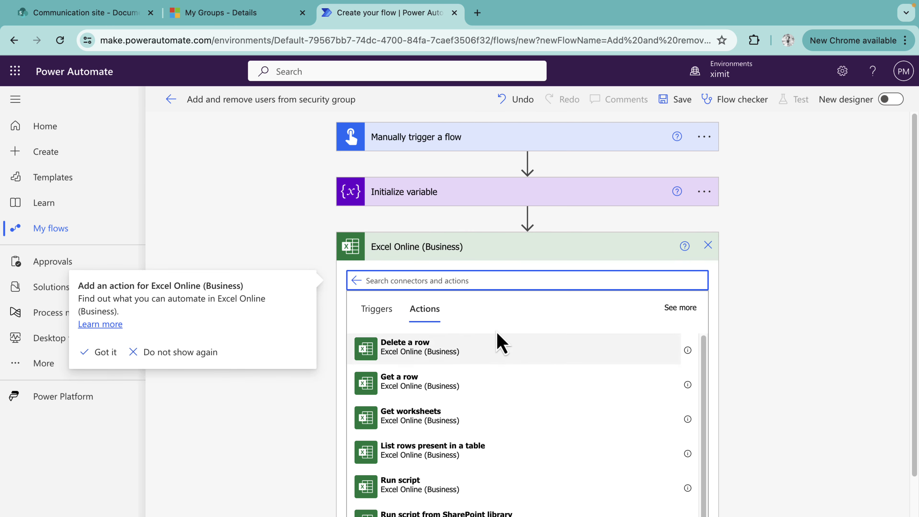
pyautogui.write('list')
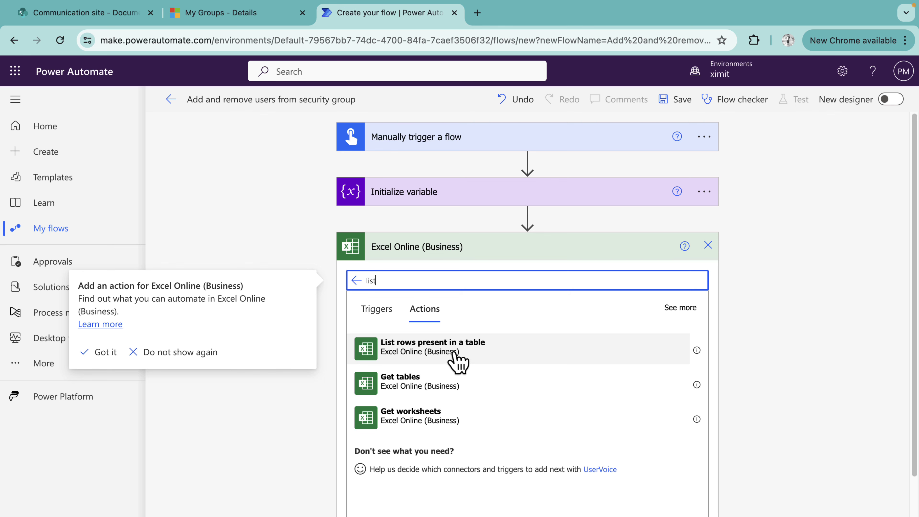
pyautogui.click(457, 357)
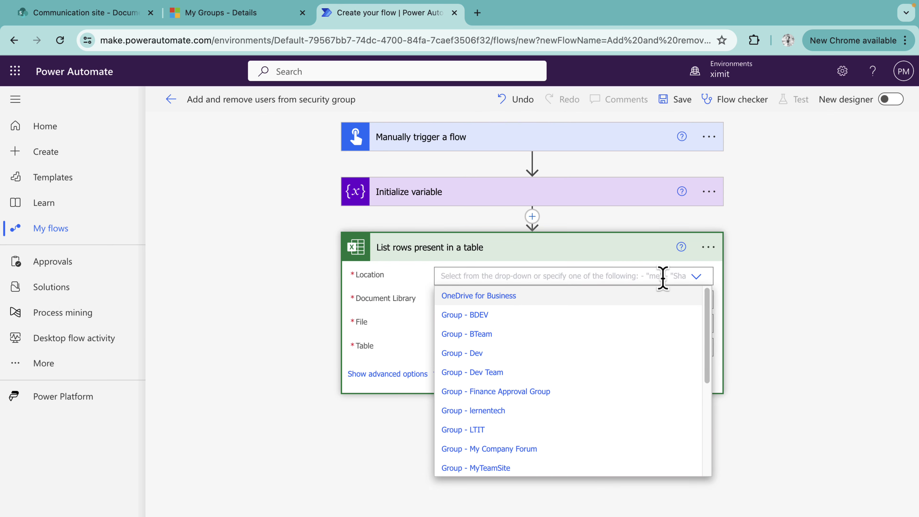
# Set the List rows action's location to SharePoint Site - Communication site and its document library to Documents.
pyautogui.click(137, 17)
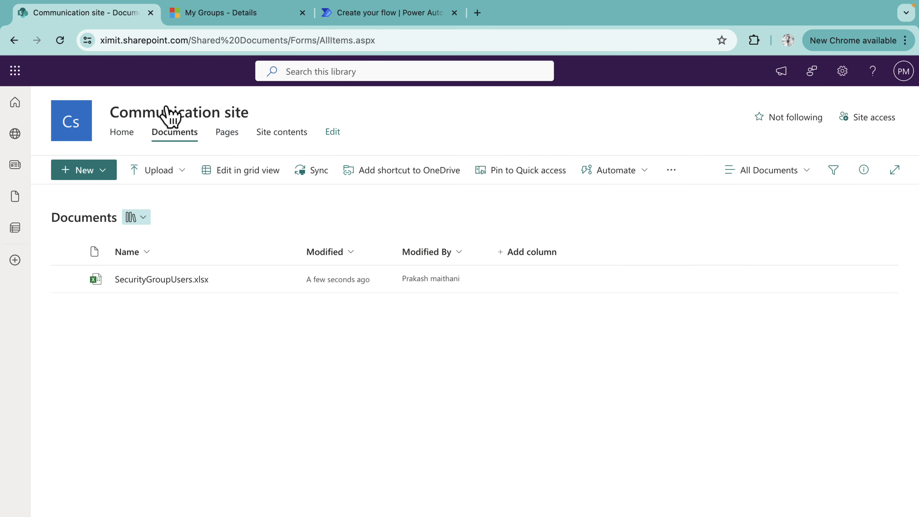
pyautogui.click(382, 13)
pyautogui.write('comm')
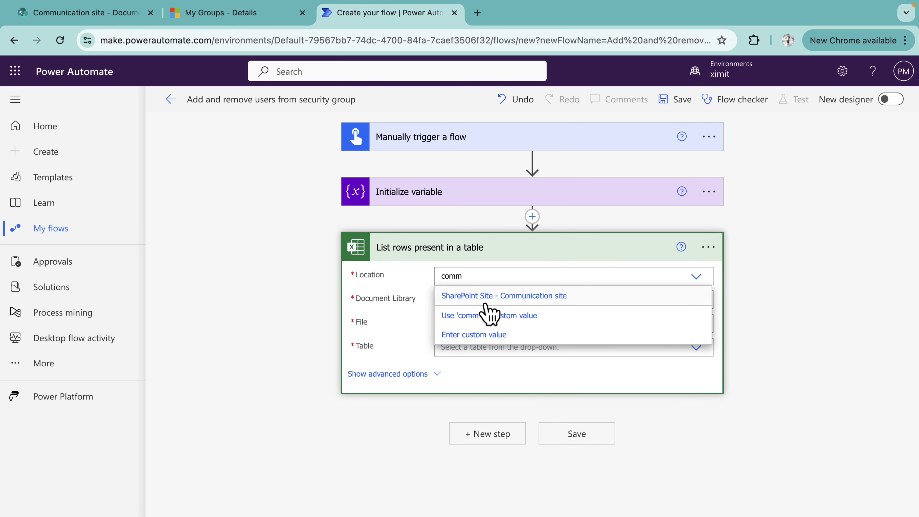
pyautogui.click(490, 299)
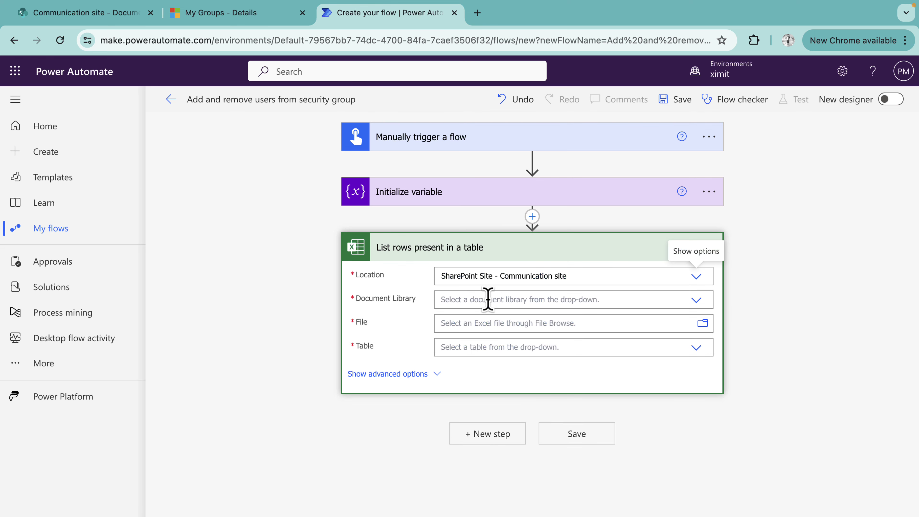
pyautogui.click(696, 302)
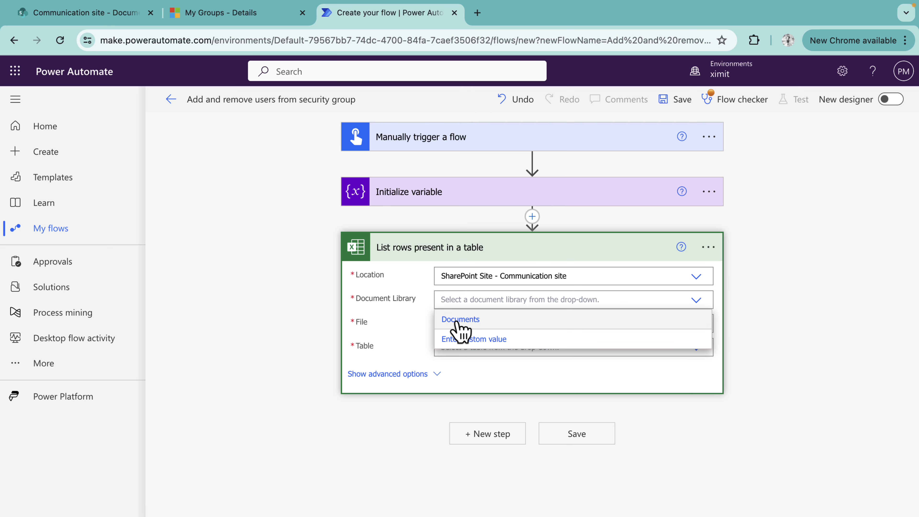
pyautogui.click(463, 319)
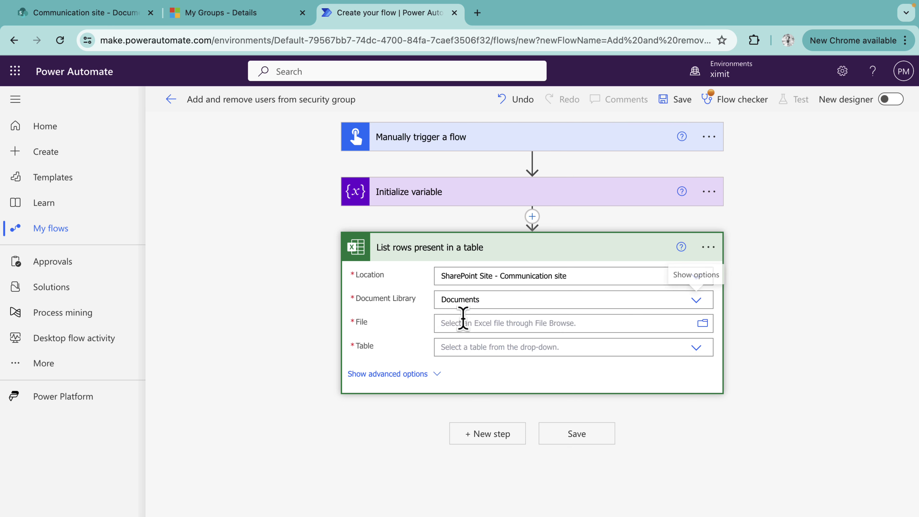
# Set the List rows action's file to /SecurityGroupUsers.xlsx and its table to Table1.
pyautogui.click(703, 324)
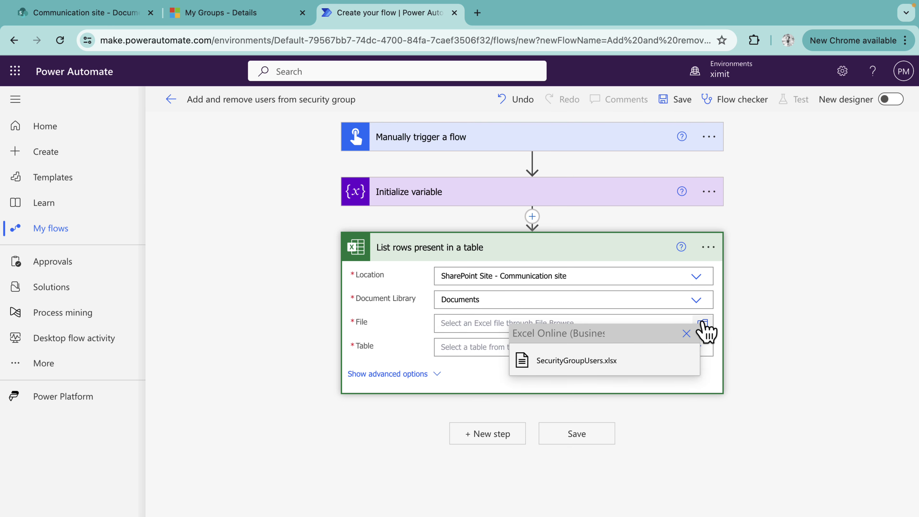
pyautogui.click(589, 362)
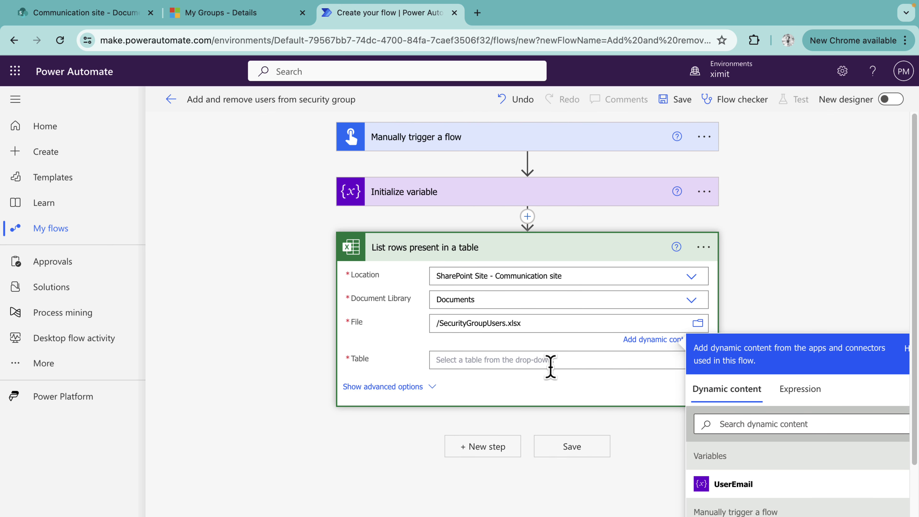
pyautogui.click(552, 362)
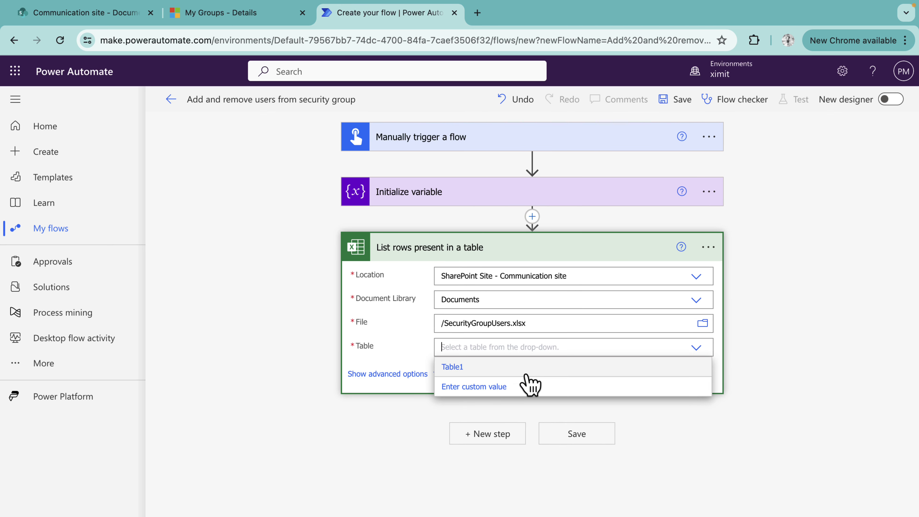
pyautogui.click(471, 368)
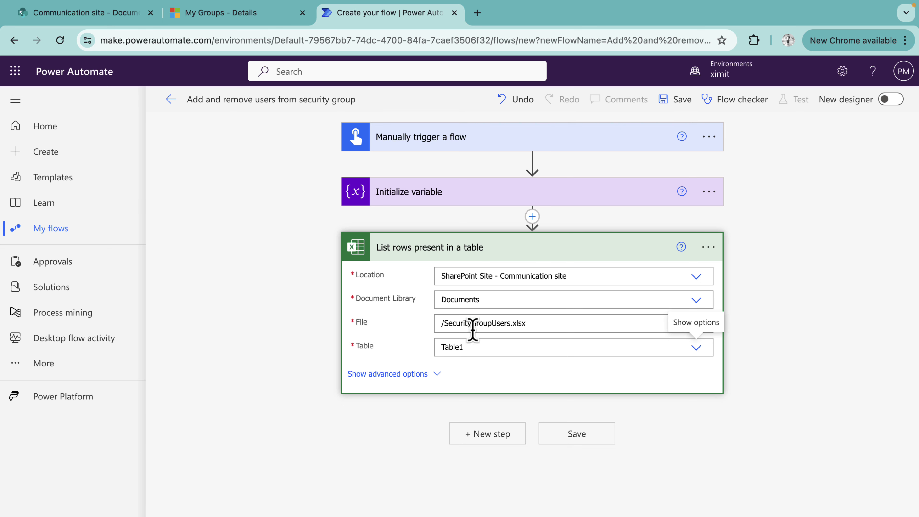
# Add a Set variable action after the List rows action and choose UserEmail as the variable name.
pyautogui.click(481, 434)
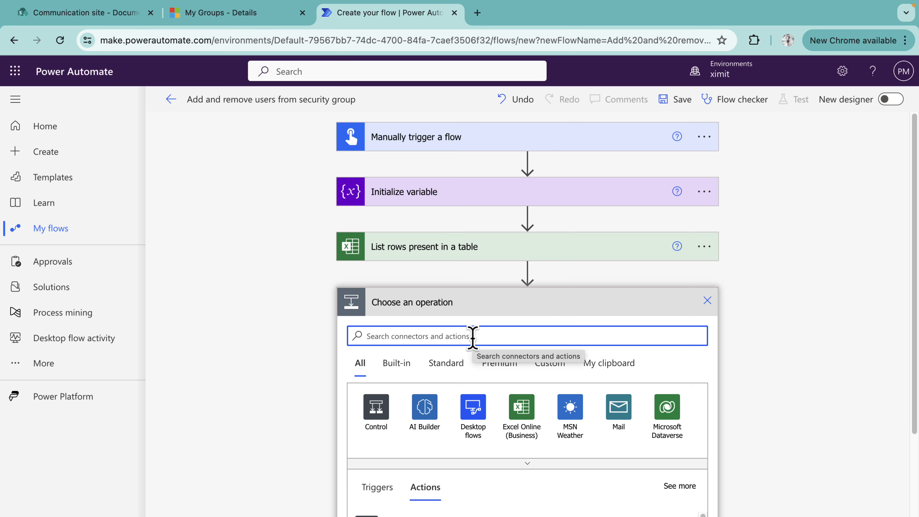
pyautogui.write('var')
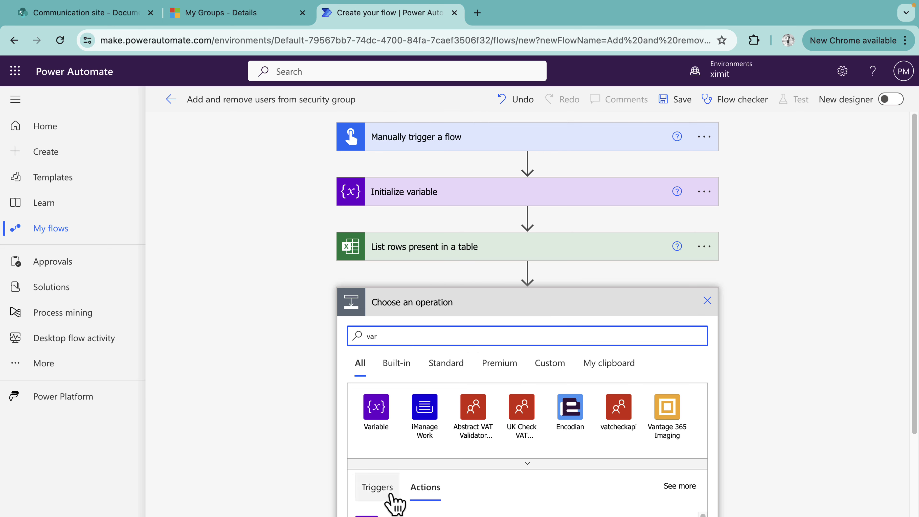
pyautogui.click(378, 417)
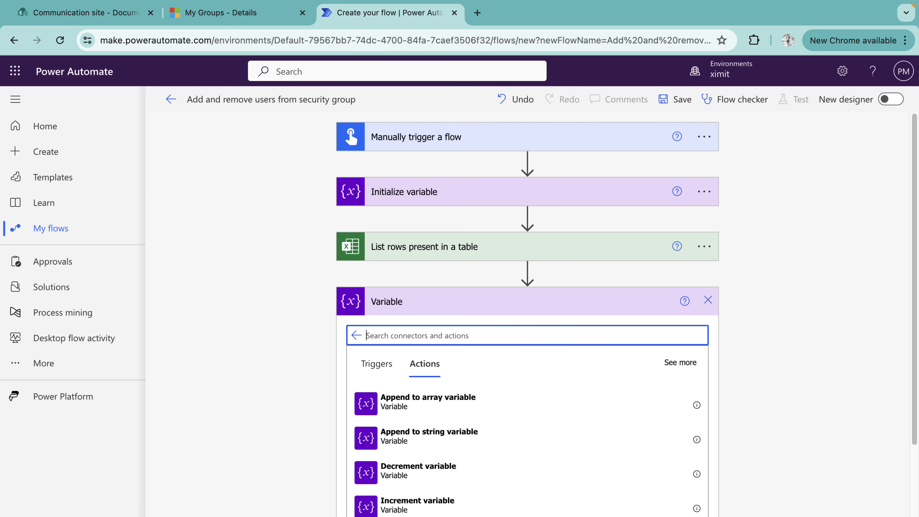
pyautogui.click(429, 514)
pyautogui.click(454, 330)
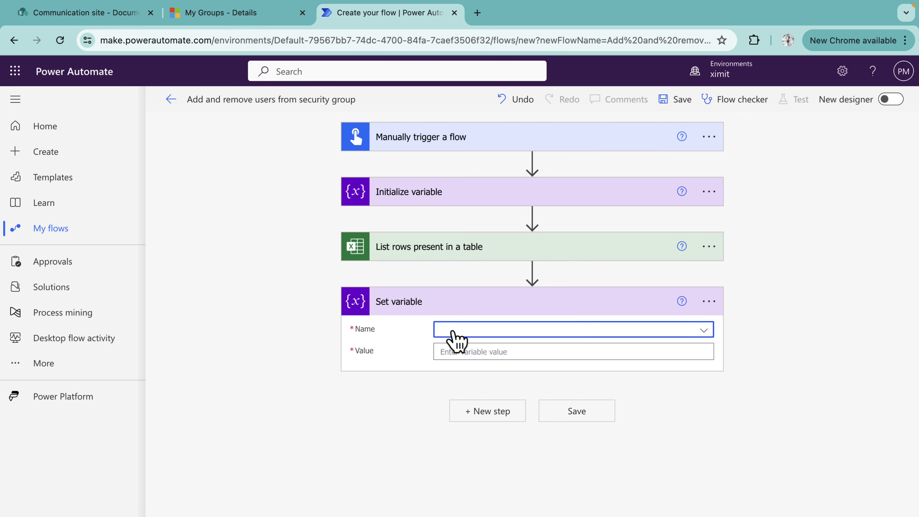
pyautogui.click(468, 376)
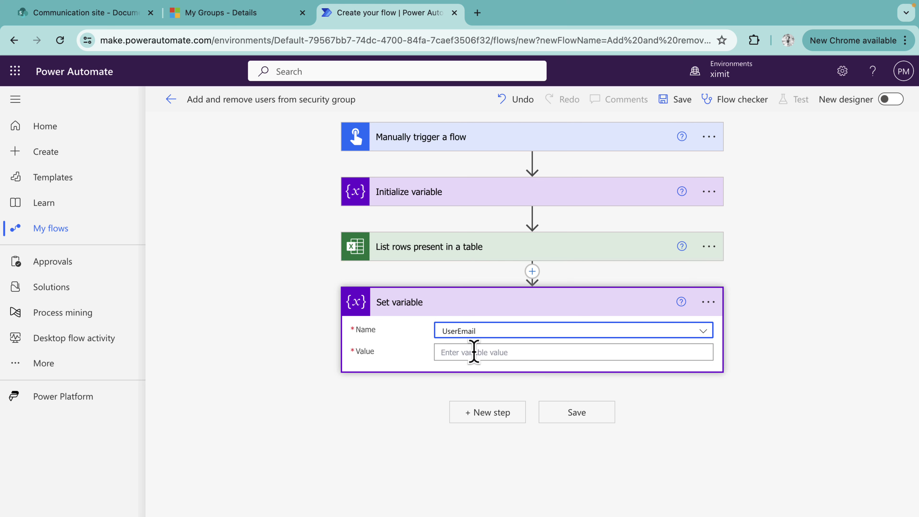
# Set the UserEmail variable's value to the Users column from the Excel table's dynamic content.
pyautogui.click(474, 352)
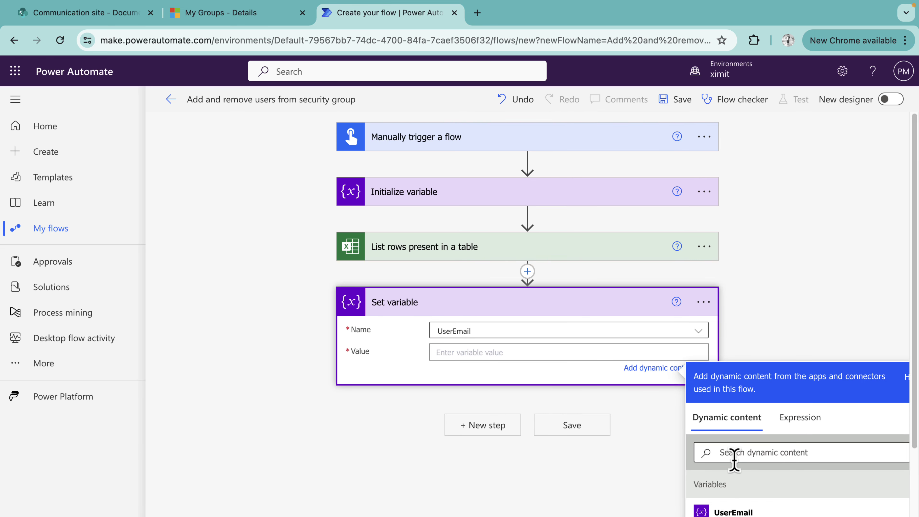
pyautogui.scroll(-2, 745, 496)
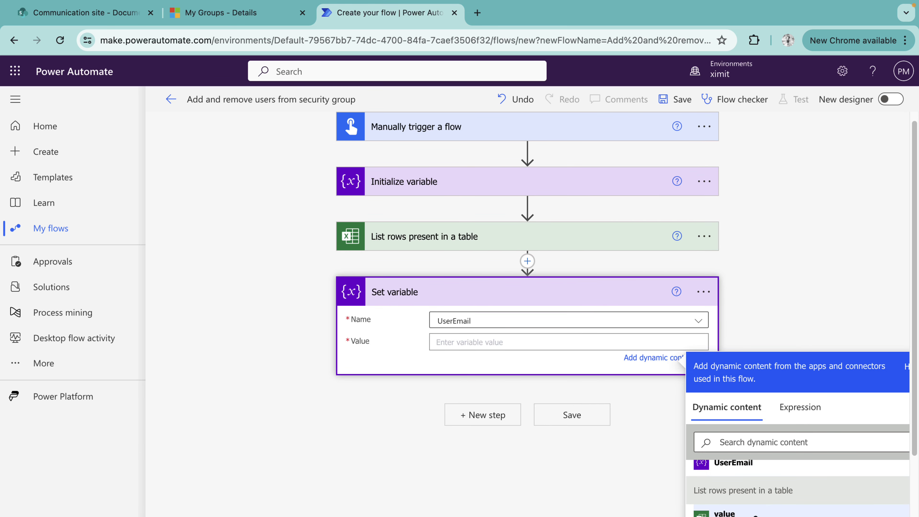
pyautogui.scroll(-2, 745, 496)
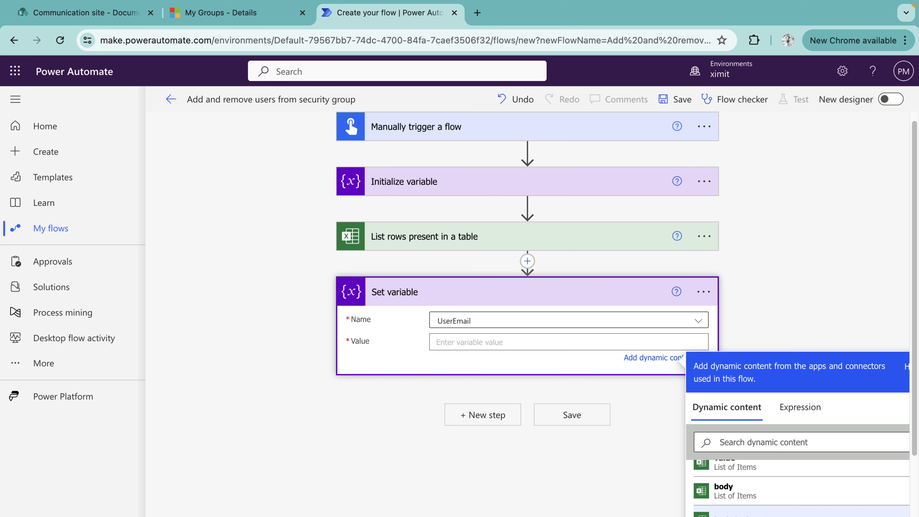
pyautogui.click(735, 465)
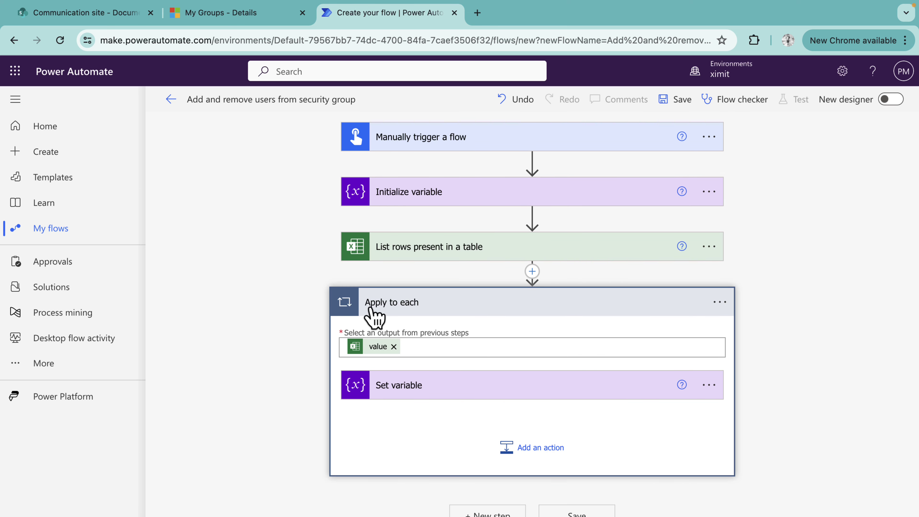
pyautogui.click(467, 394)
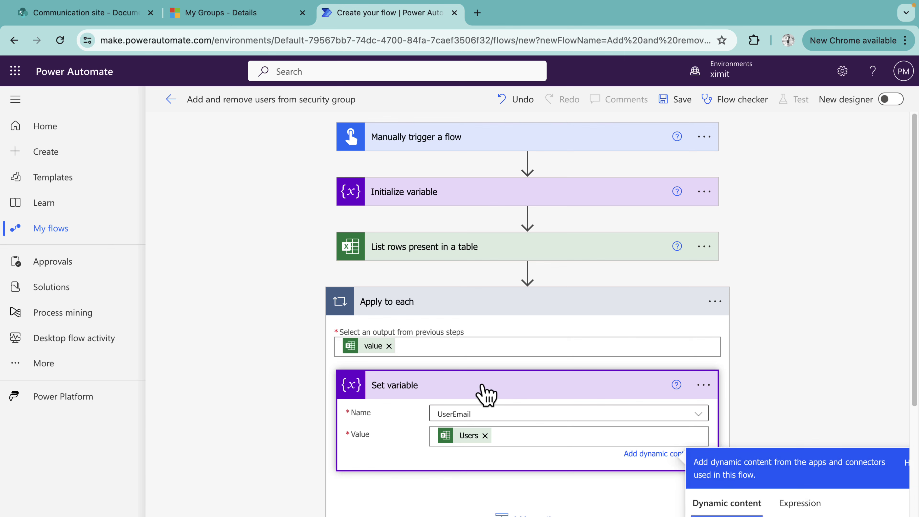
pyautogui.click(484, 393)
# Add the Office 365 Groups action "Add member to group" after Set variable inside the Apply to each loop.
pyautogui.click(529, 449)
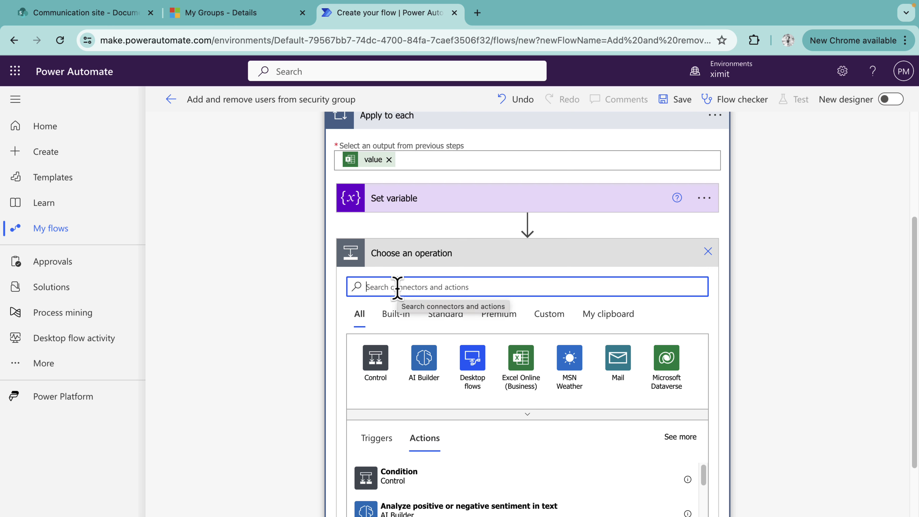
pyautogui.write('group')
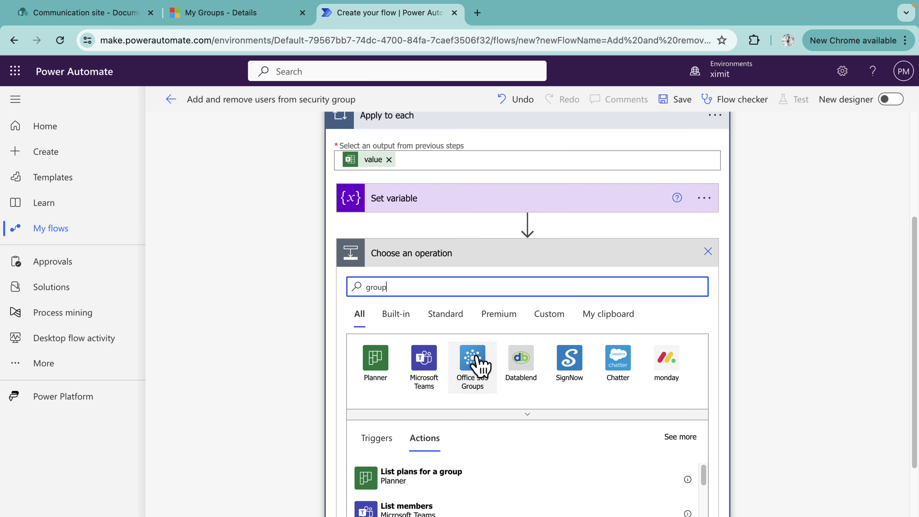
pyautogui.click(473, 358)
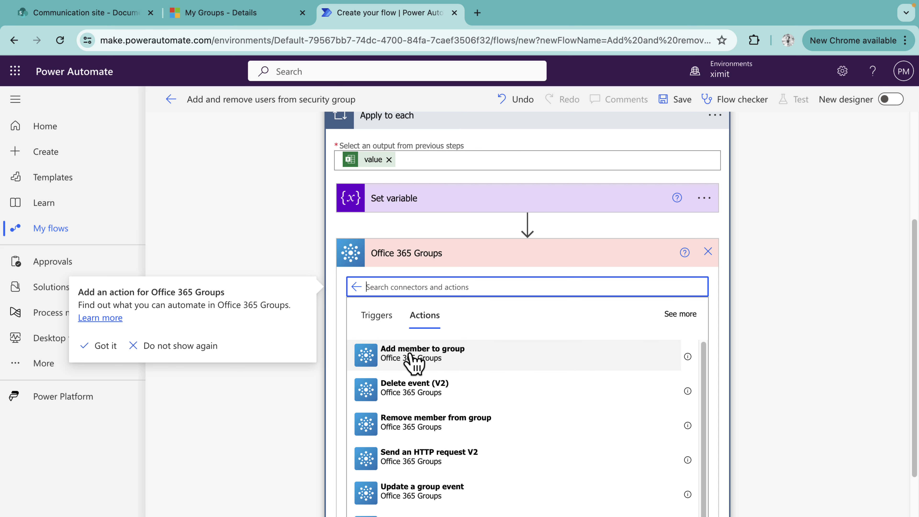
pyautogui.click(430, 360)
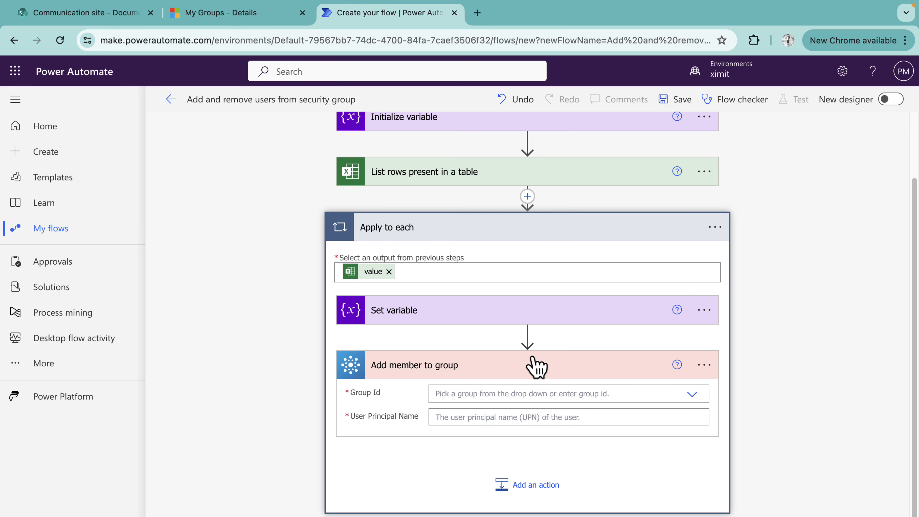
# Switch to My Groups, highlight the LTSecurityGroup ID in the page address, and return to the Power Automate flow.
pyautogui.click(221, 17)
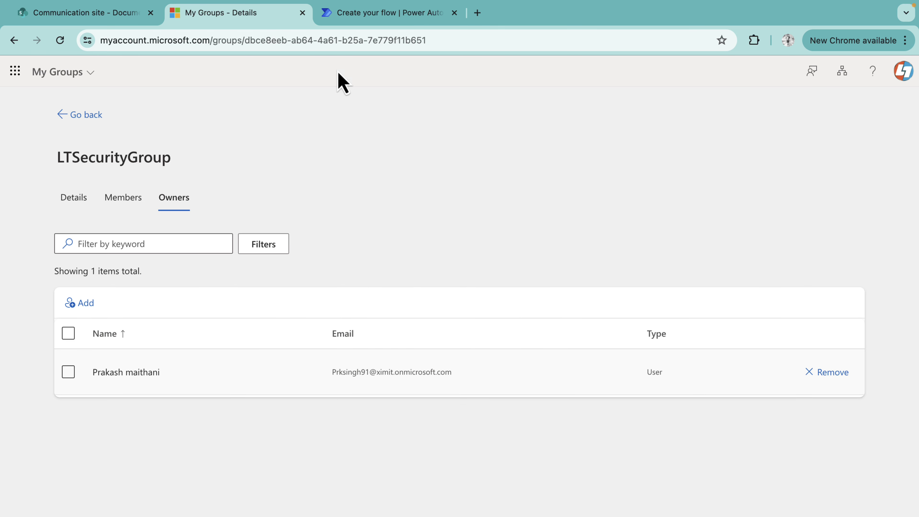
pyautogui.moveTo(248, 40); pyautogui.dragTo(443, 40)
pyautogui.moveTo(458, 40); pyautogui.dragTo(278, 39)
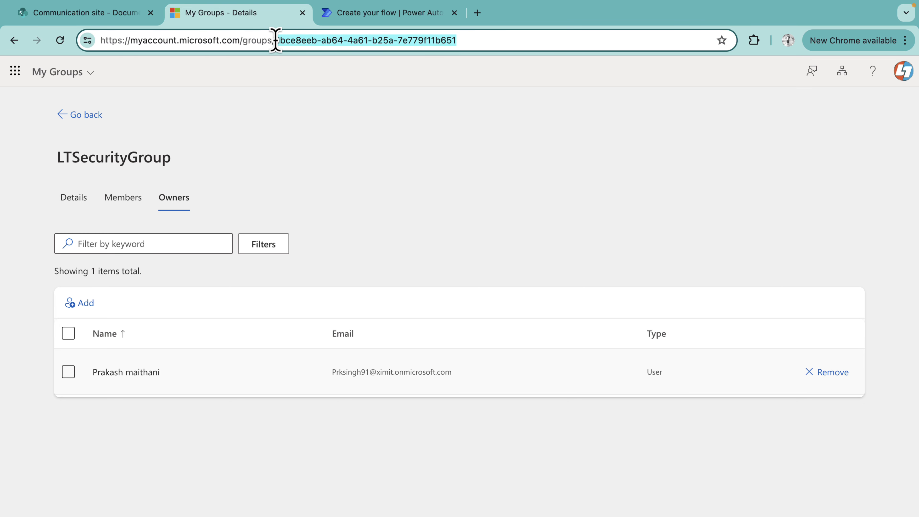
pyautogui.click(373, 14)
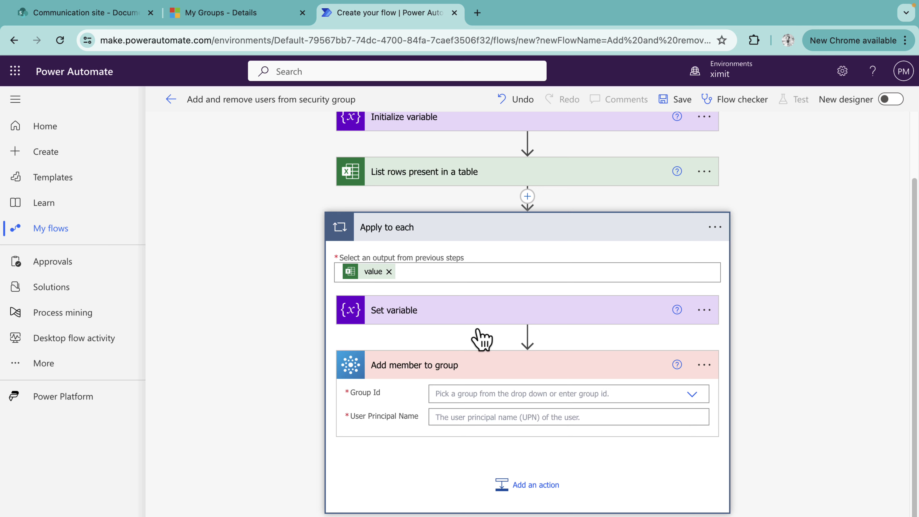
# Set the Add member to group action's Group Id to LTSecurityGroup and its User Principal Name to the UserEmail variable.
pyautogui.click(487, 394)
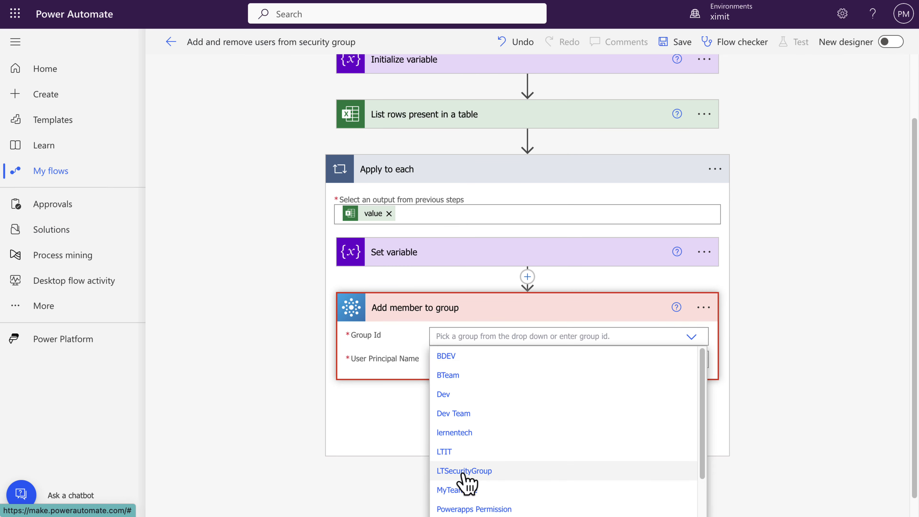
pyautogui.click(467, 471)
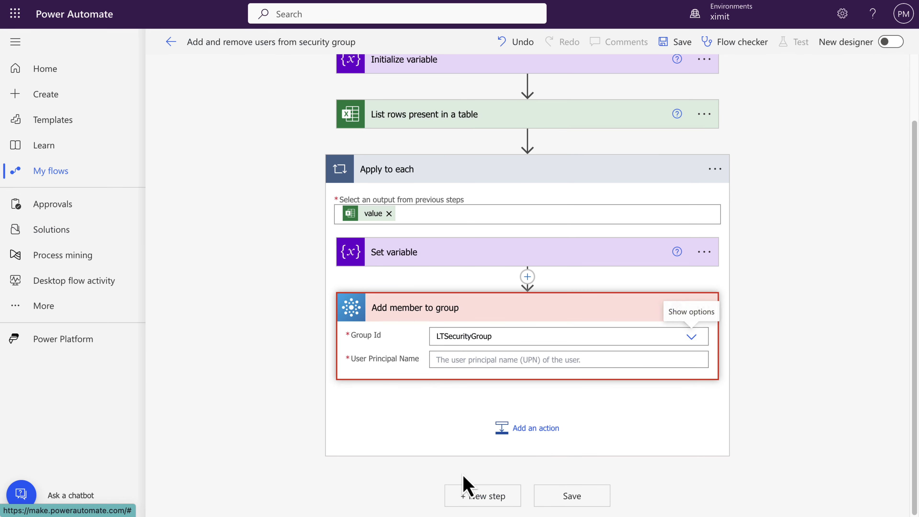
pyautogui.click(458, 360)
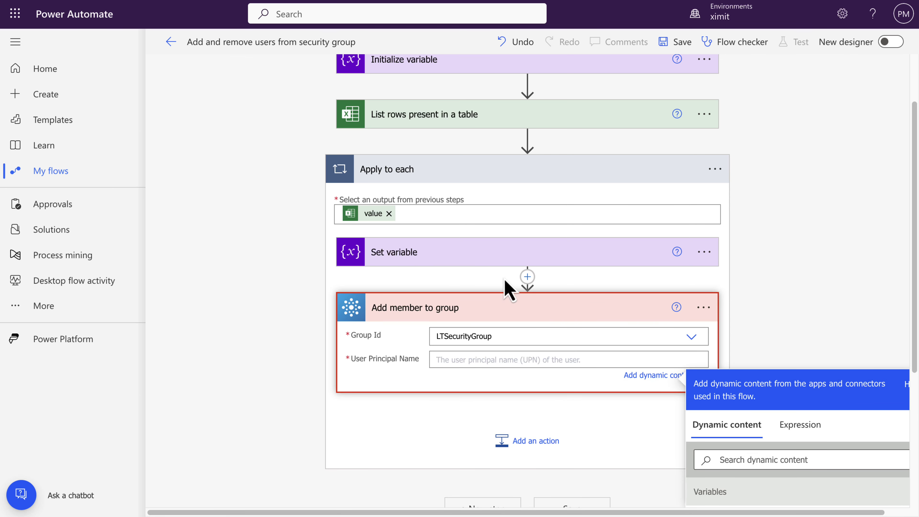
pyautogui.scroll(-1, 744, 294)
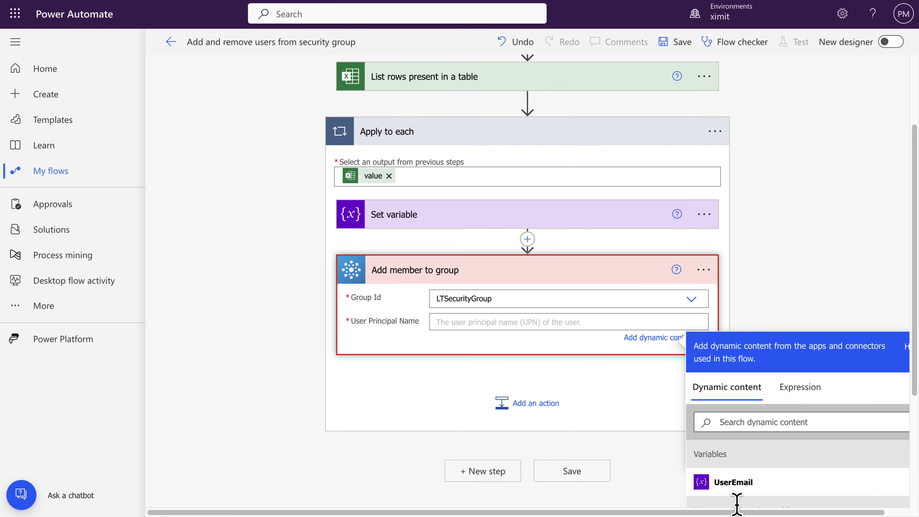
pyautogui.click(734, 482)
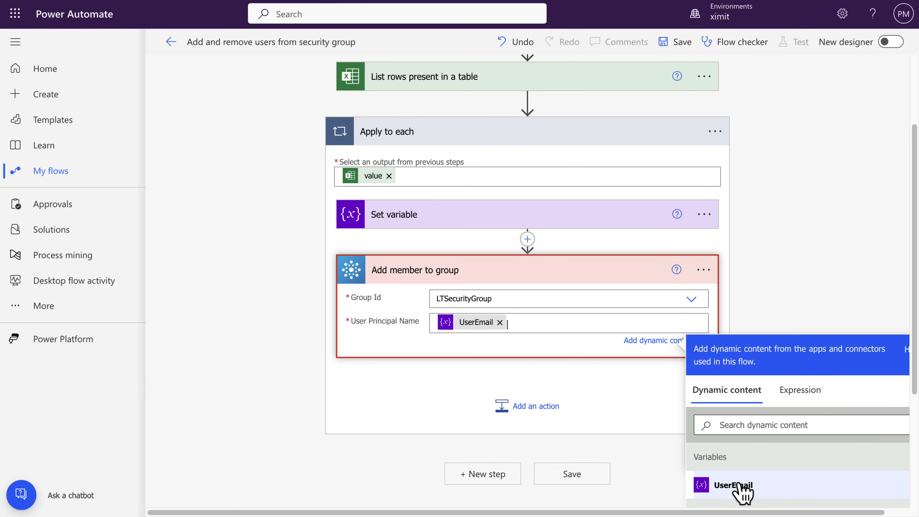
# Save the flow and run it as a manual test with the Excel Online and Office 365 Groups connections.
pyautogui.click(689, 46)
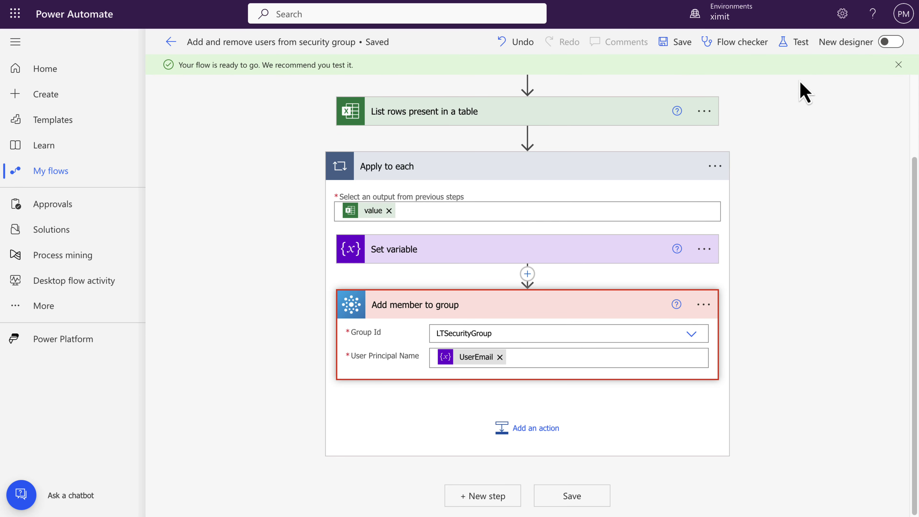
pyautogui.click(803, 45)
pyautogui.click(704, 74)
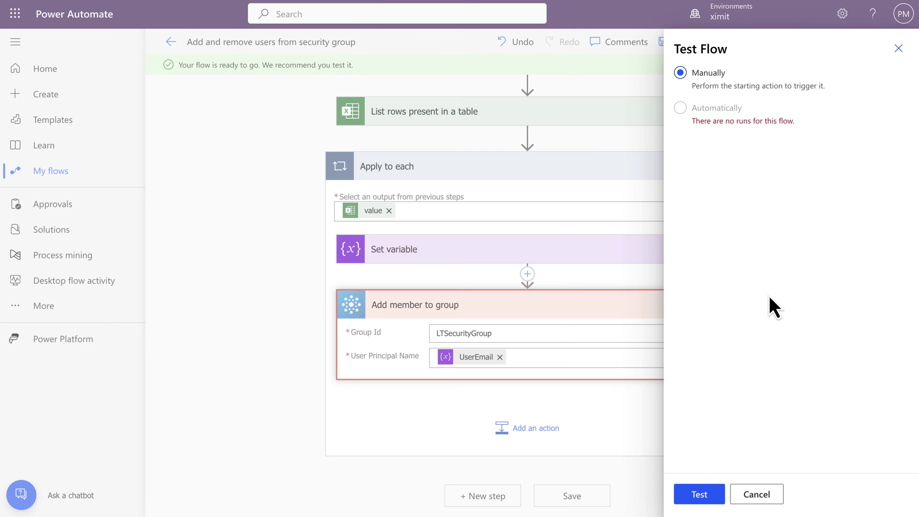
pyautogui.click(715, 495)
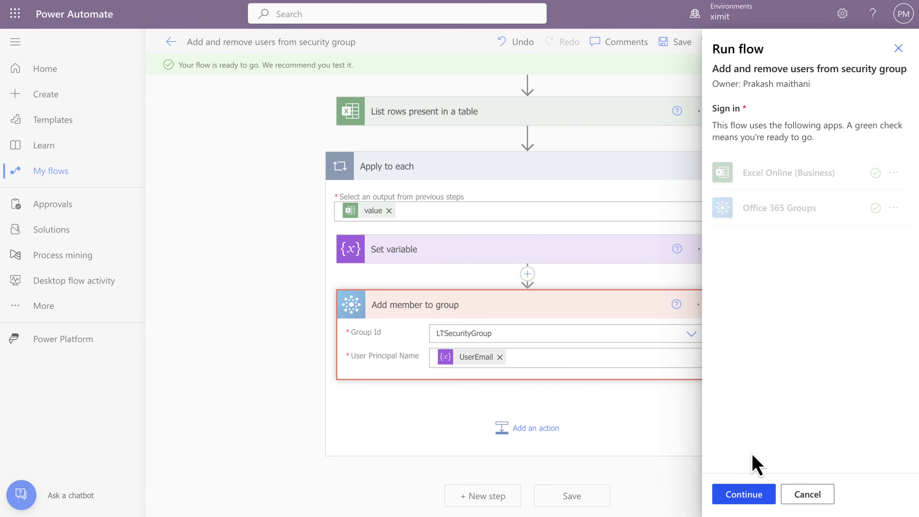
pyautogui.click(760, 498)
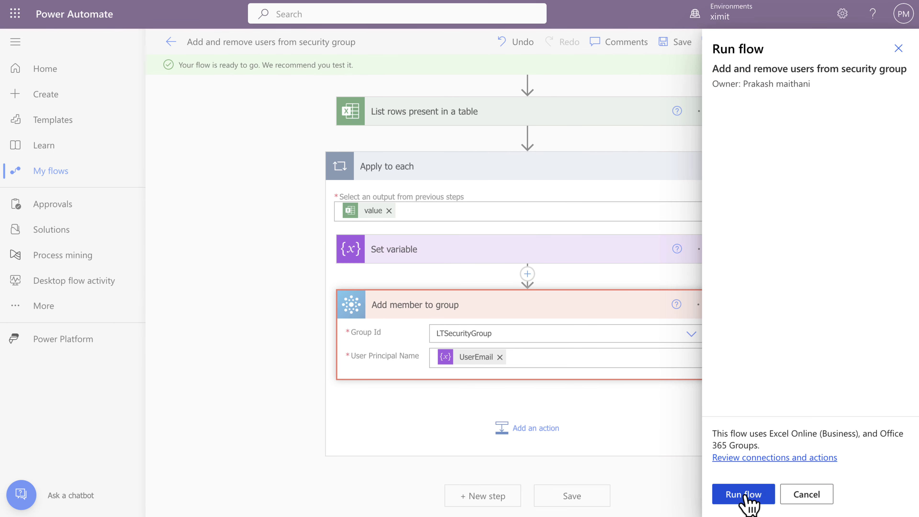
pyautogui.click(748, 499)
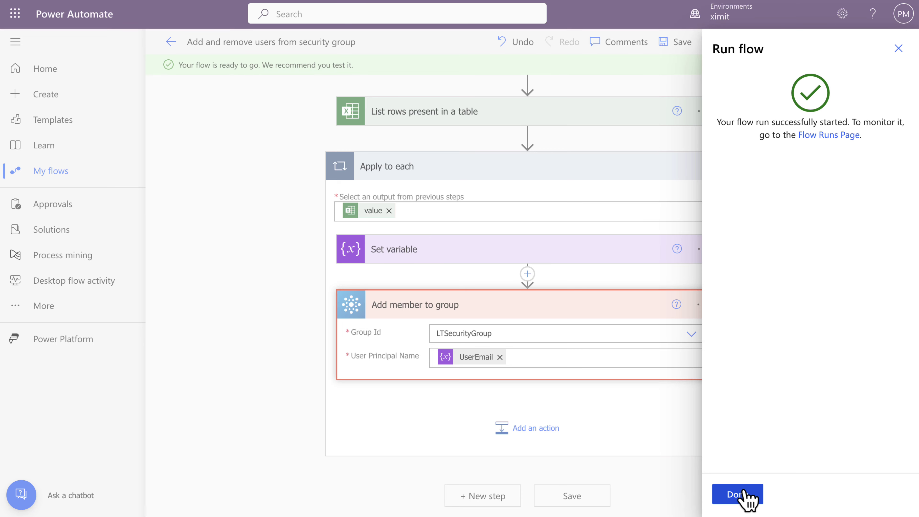
pyautogui.click(746, 497)
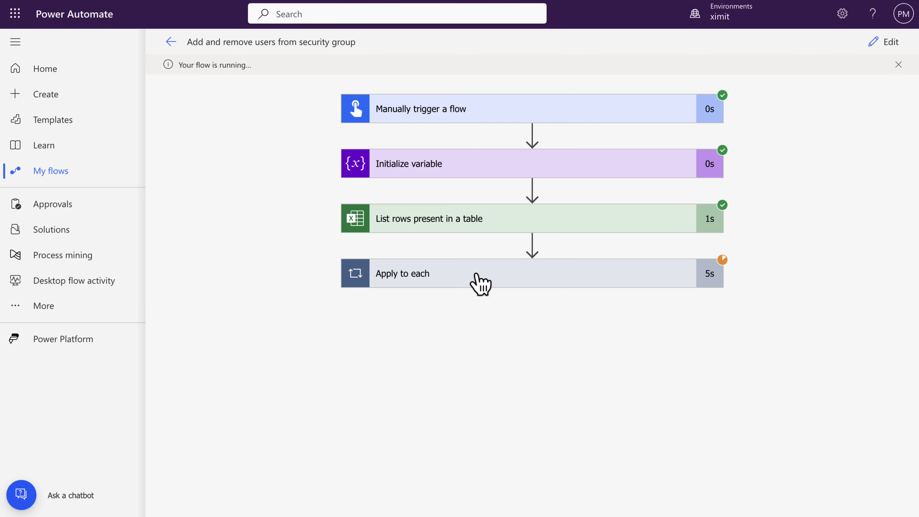
# Expand the running Apply to each loop, switch to My Groups, and review LTSecurityGroup's members.
pyautogui.click(482, 282)
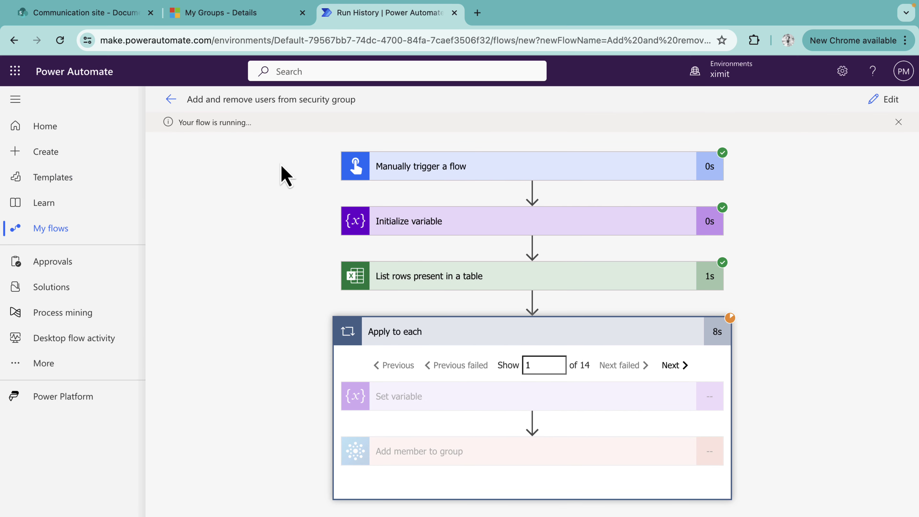
pyautogui.click(232, 14)
pyautogui.click(115, 198)
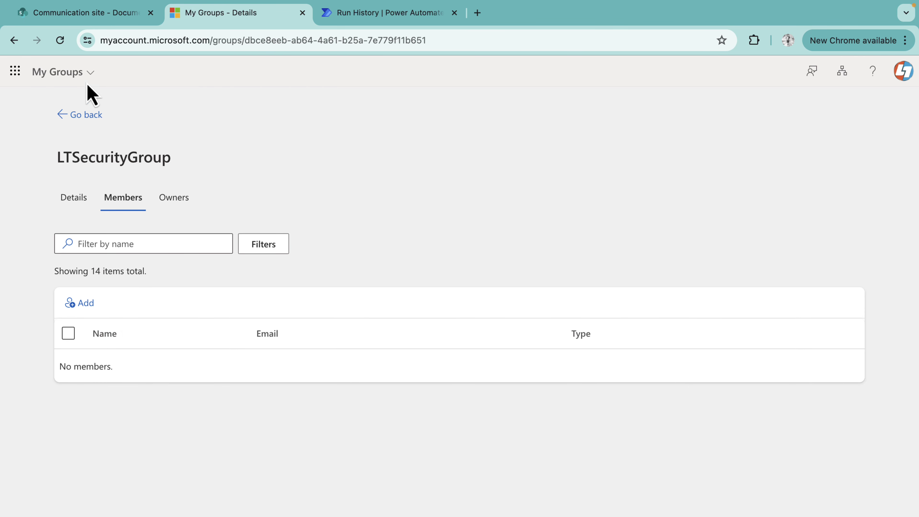
pyautogui.scroll(-5, 213, 463)
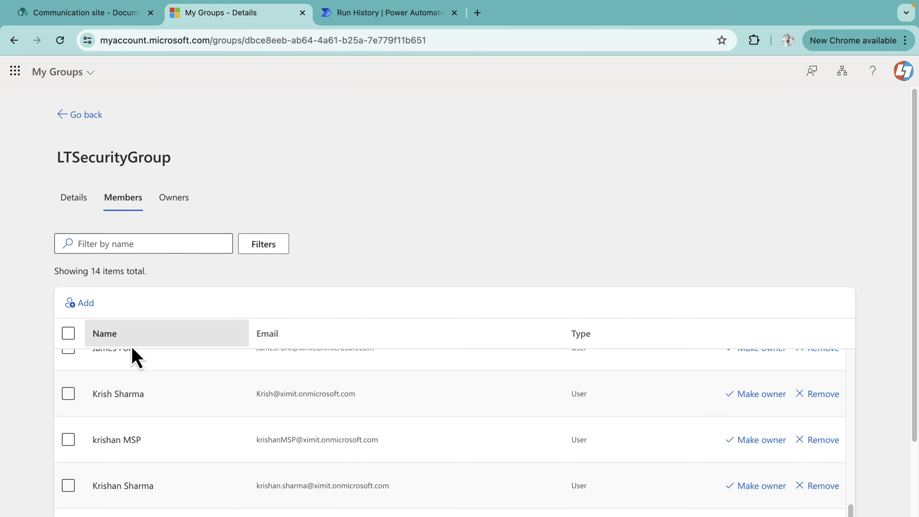
# Check the flow run's status in Power Automate, then return to My Groups and review LTSecurityGroup's members.
pyautogui.scroll(5, 160, 455)
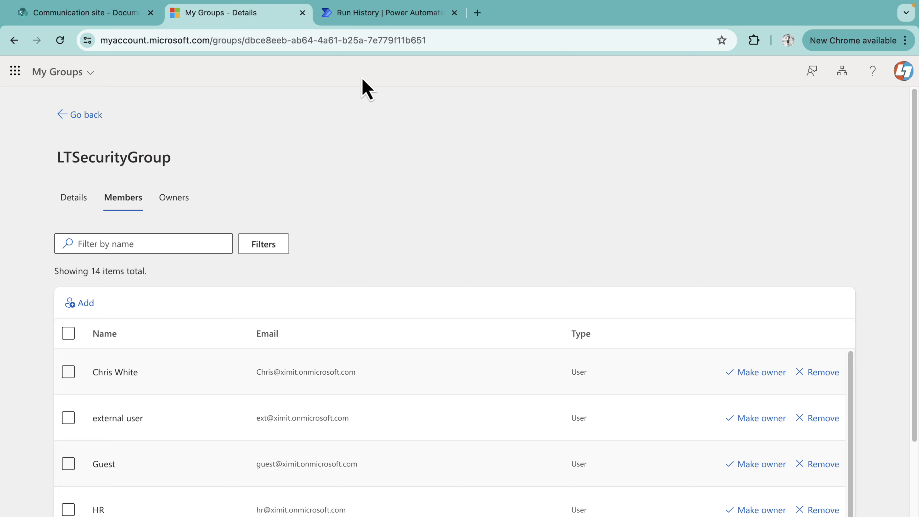
pyautogui.click(362, 14)
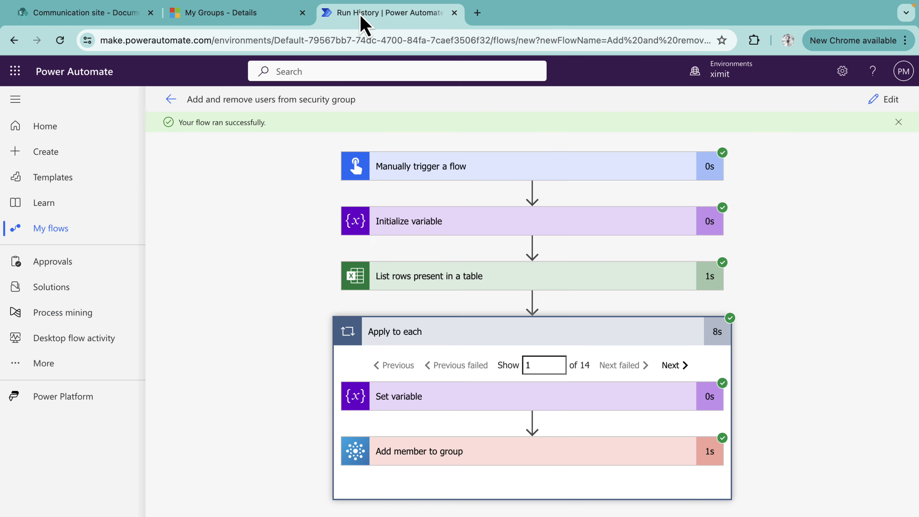
pyautogui.click(246, 16)
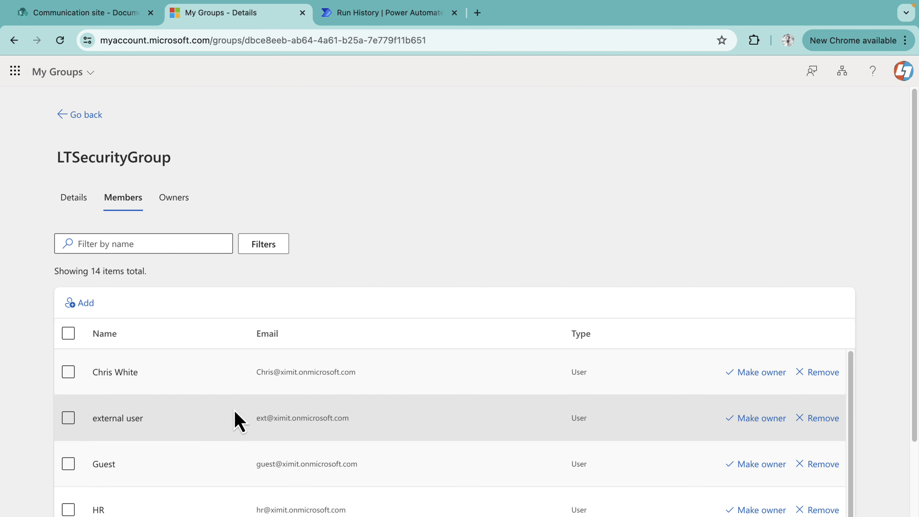
pyautogui.scroll(-5, 237, 421)
pyautogui.scroll(5, 236, 419)
# Switch to Power Automate, reopen the flow for editing, and delete the Add member to group action.
pyautogui.click(364, 20)
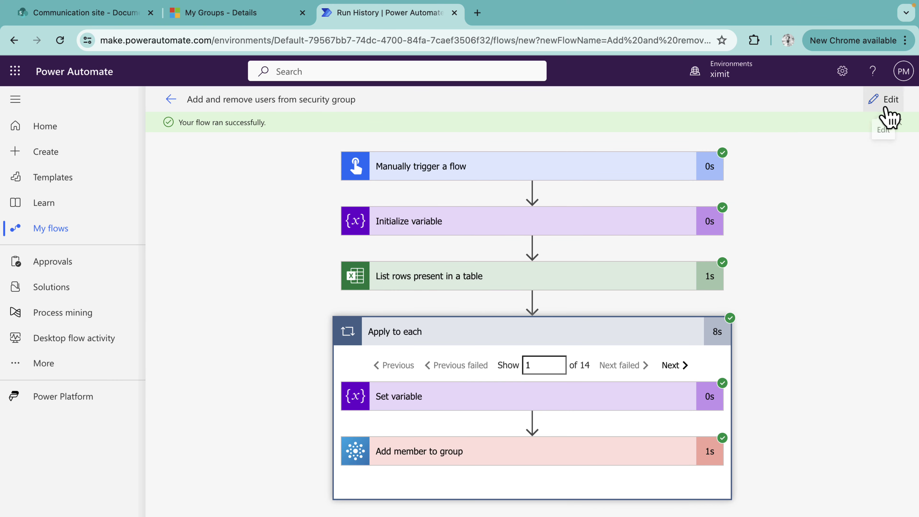
pyautogui.click(885, 108)
pyautogui.click(709, 442)
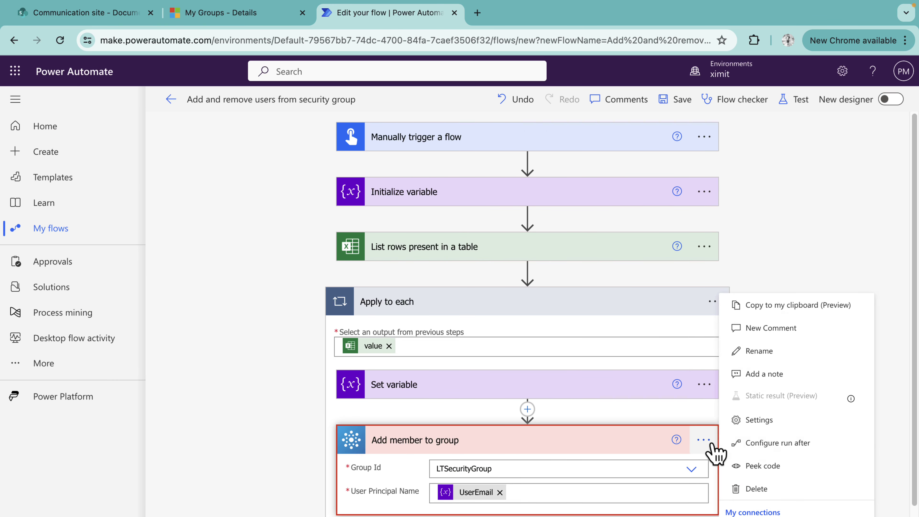
pyautogui.click(775, 489)
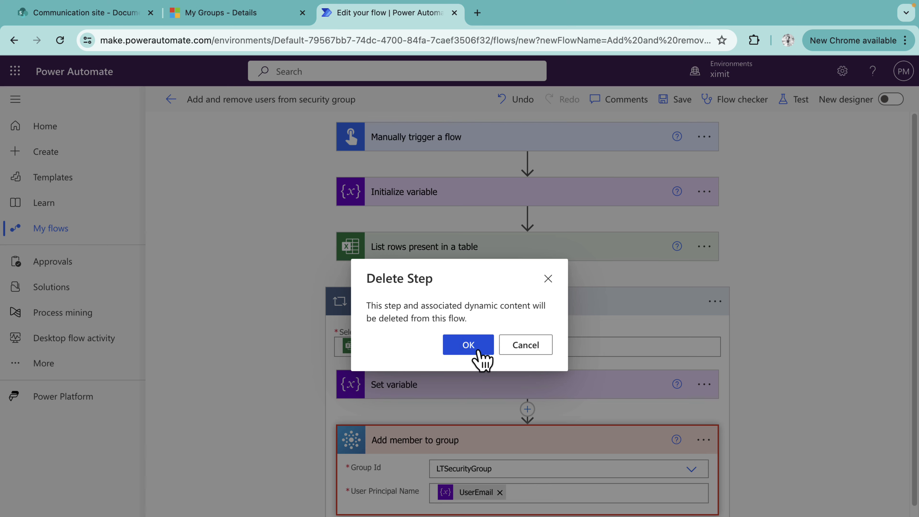
pyautogui.click(481, 356)
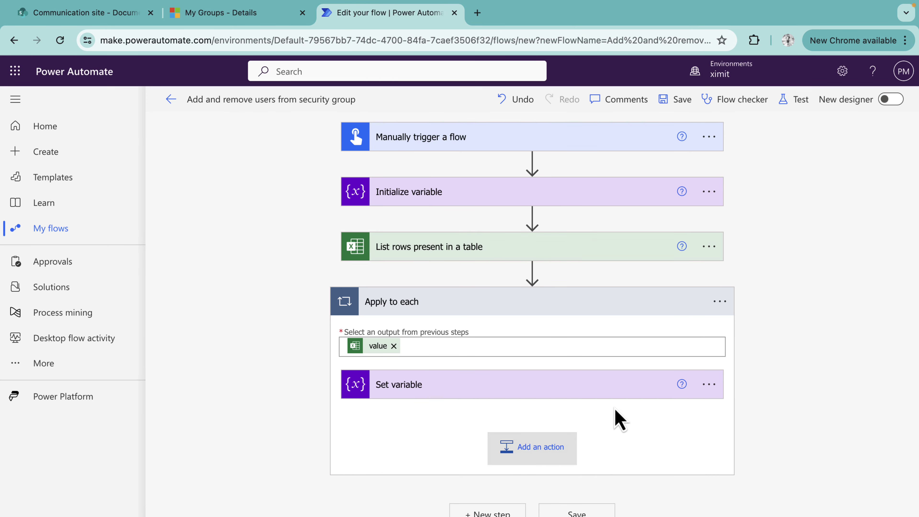
# Add the Office 365 Groups action Remove member from group after Set variable inside the Apply to each loop.
pyautogui.click(564, 448)
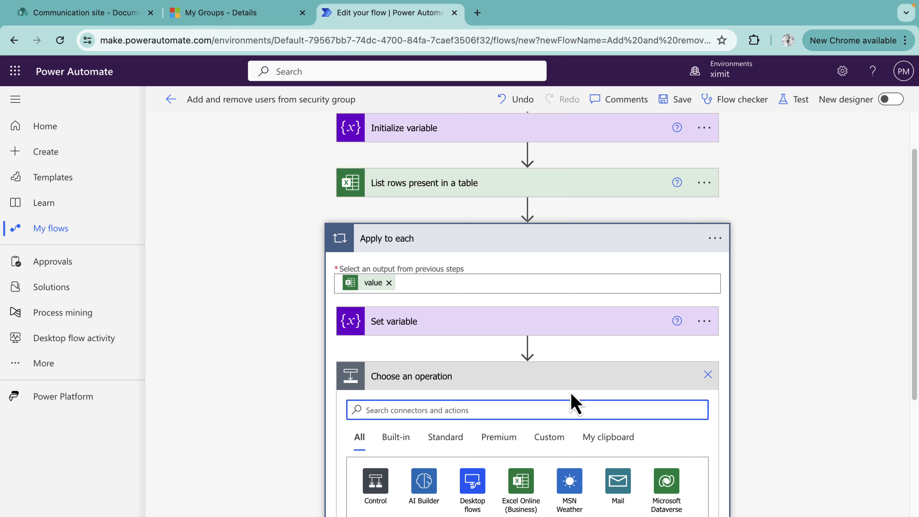
pyautogui.write('group')
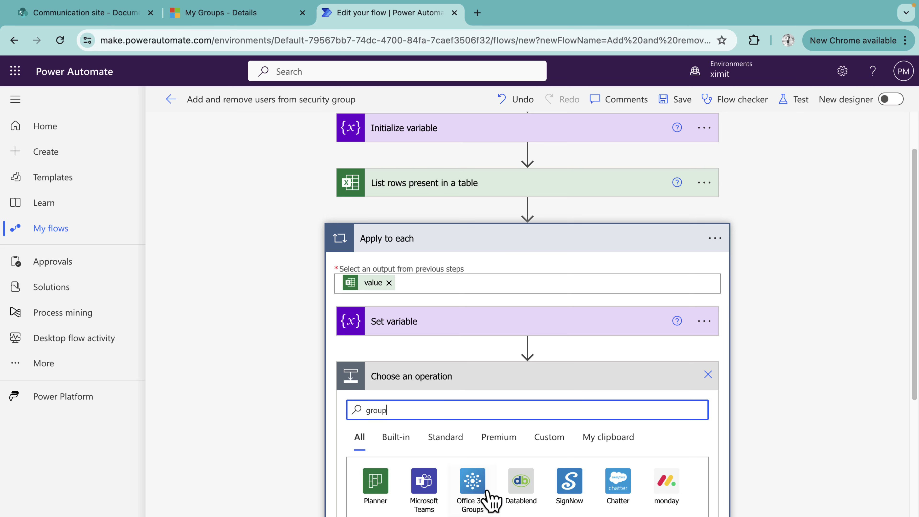
pyautogui.click(483, 489)
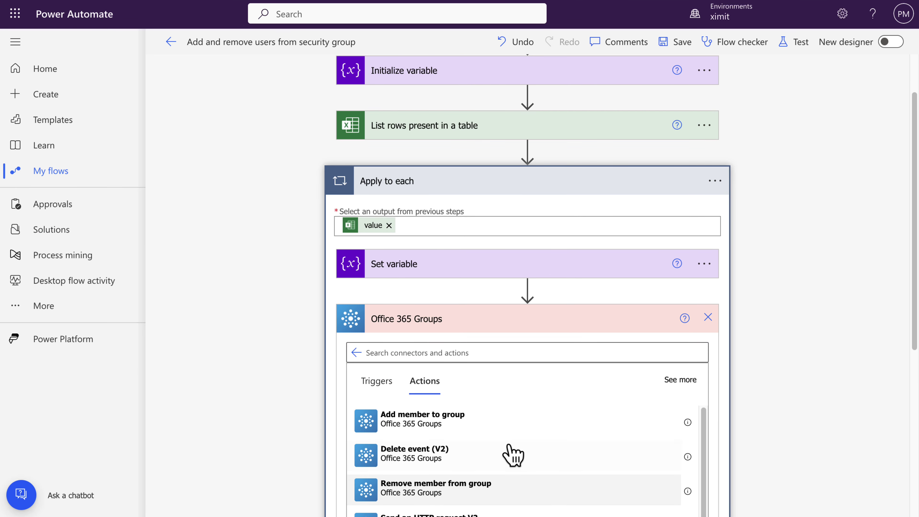
pyautogui.click(449, 516)
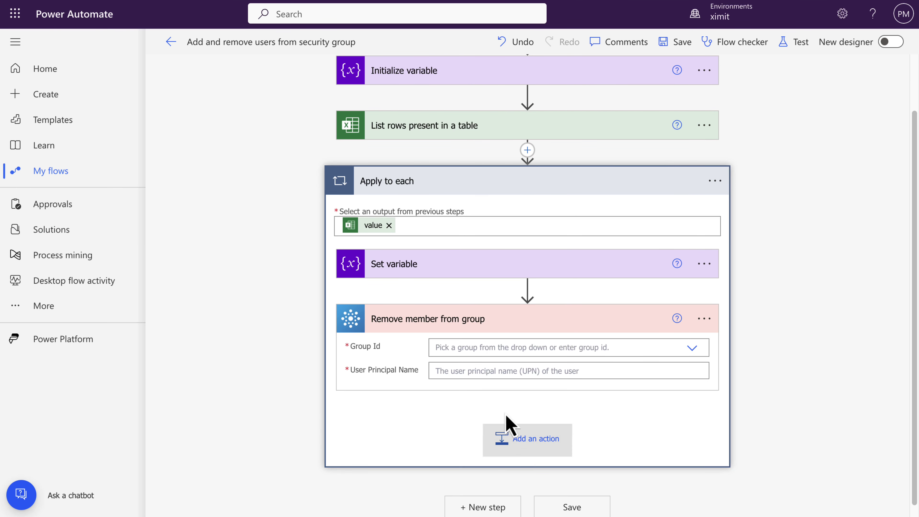
# Set the Remove member from group action's Group Id to LTSecurityGroup and its User Principal Name to the UserEmail variable.
pyautogui.click(456, 347)
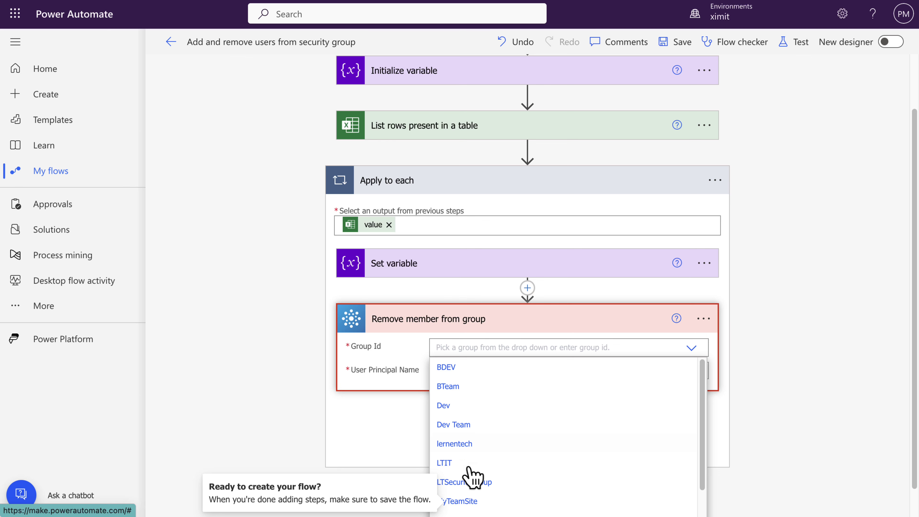
pyautogui.click(470, 483)
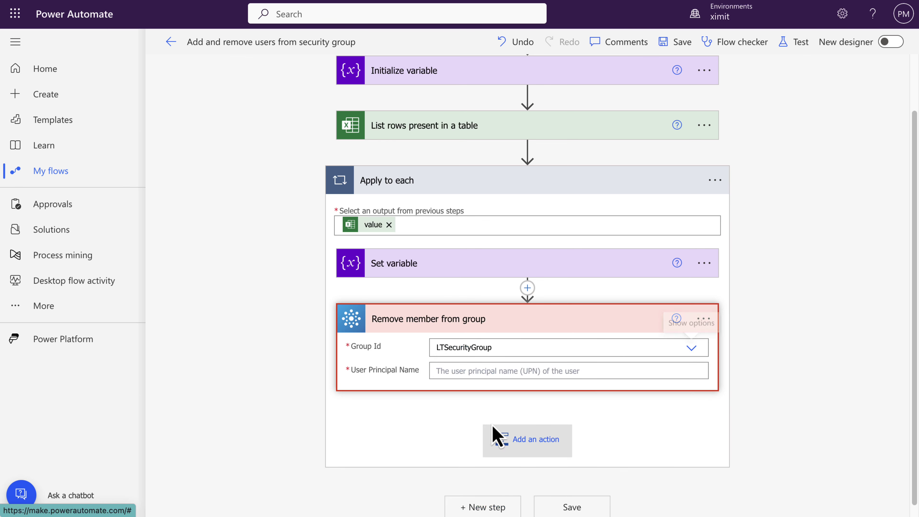
pyautogui.click(538, 370)
pyautogui.scroll(-5, 750, 394)
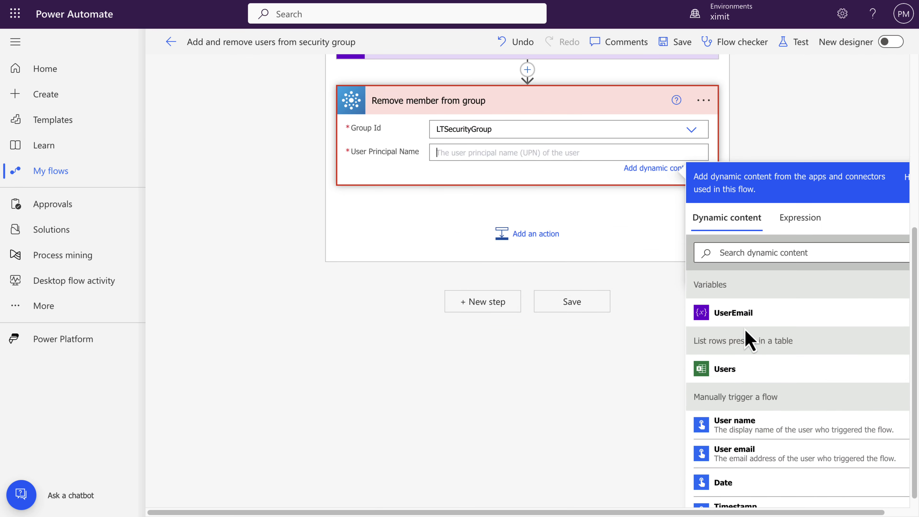
pyautogui.click(742, 324)
# Save the flow with the removal action and run it as a manual test.
pyautogui.click(681, 43)
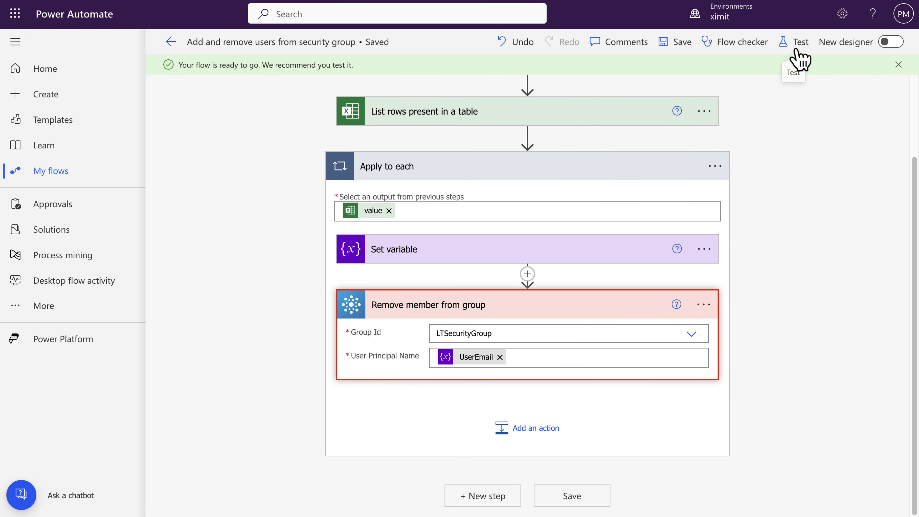
pyautogui.click(796, 44)
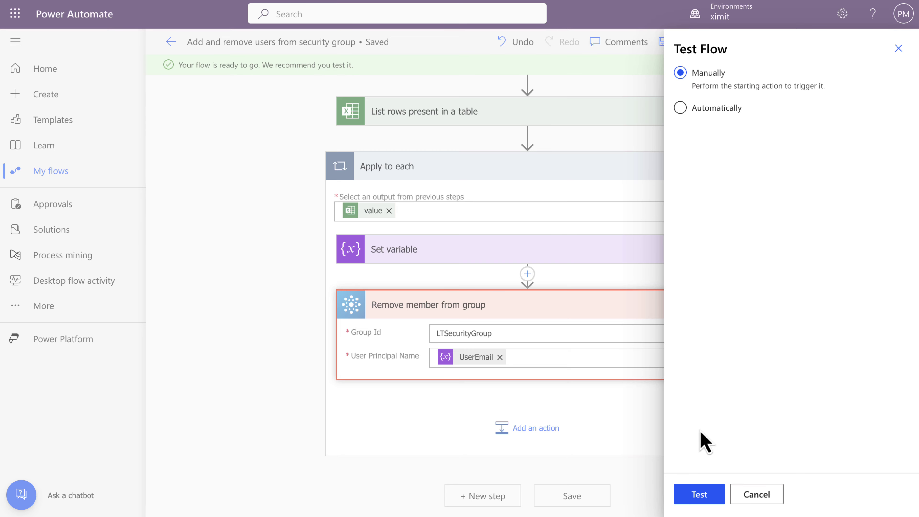
pyautogui.click(697, 495)
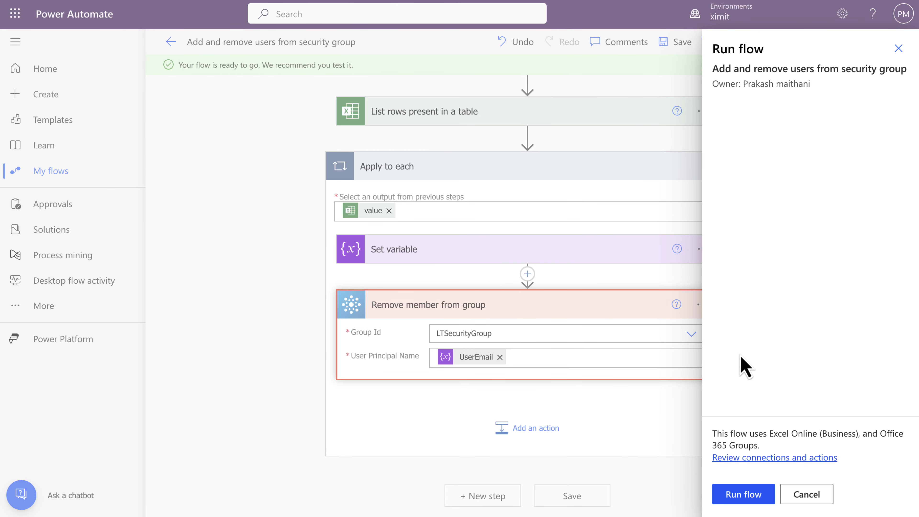
pyautogui.click(745, 495)
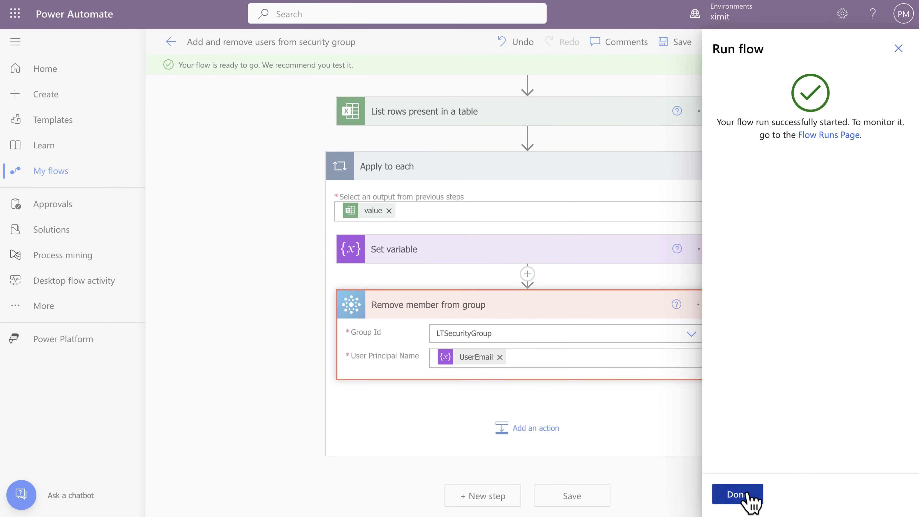
pyautogui.click(747, 493)
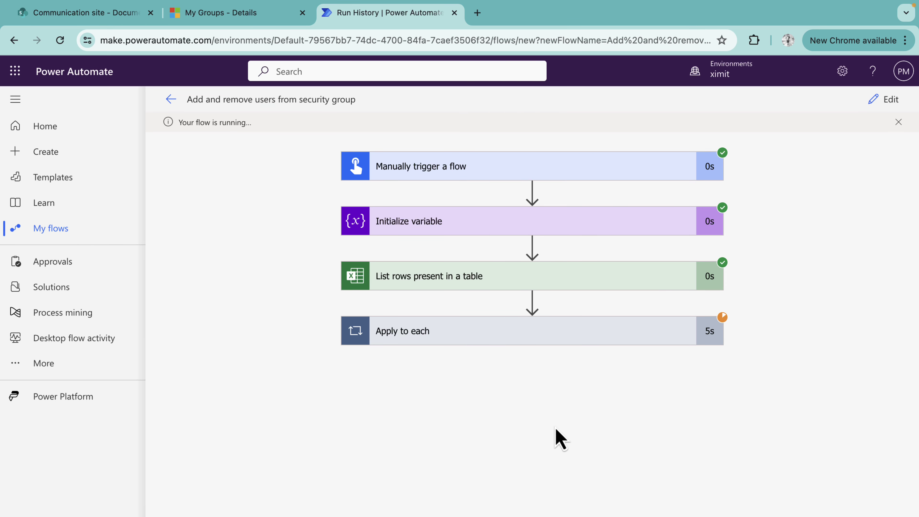
# Switch to My Groups, reload the LTSecurityGroup page, and view its members.
pyautogui.click(239, 14)
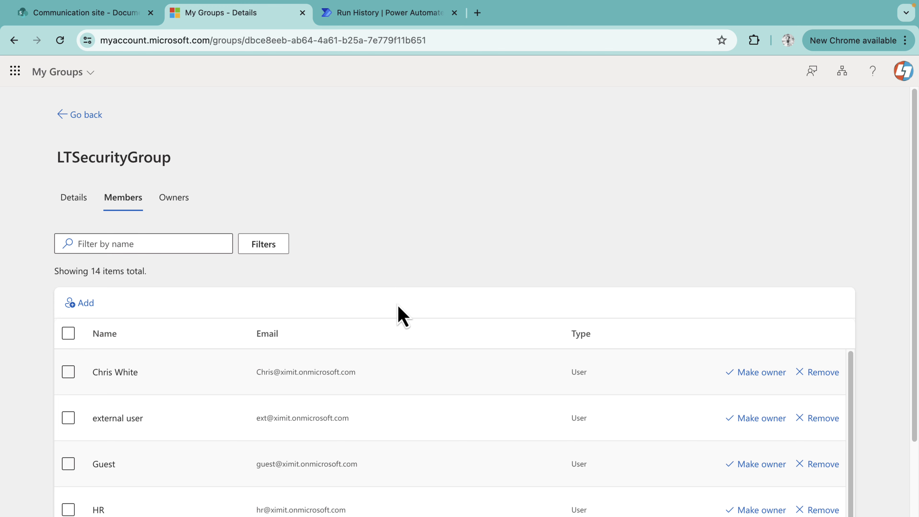
pyautogui.click(60, 40)
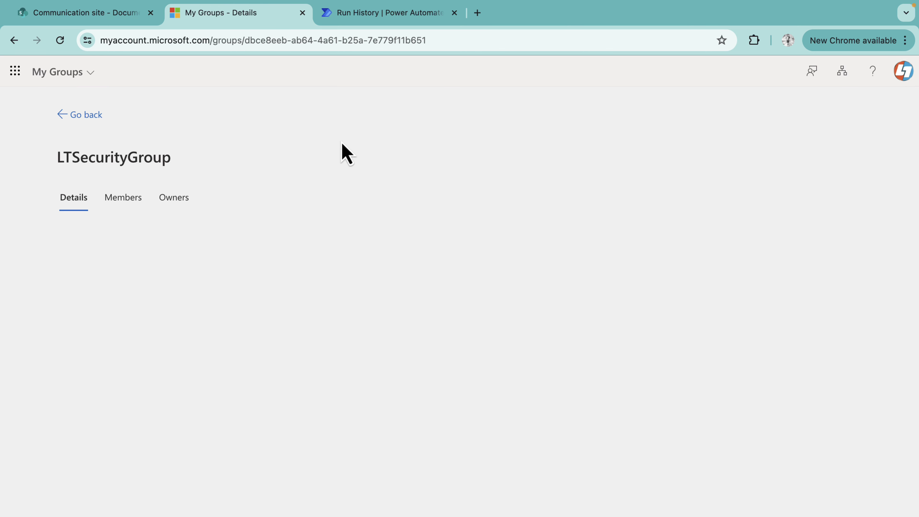
pyautogui.click(127, 198)
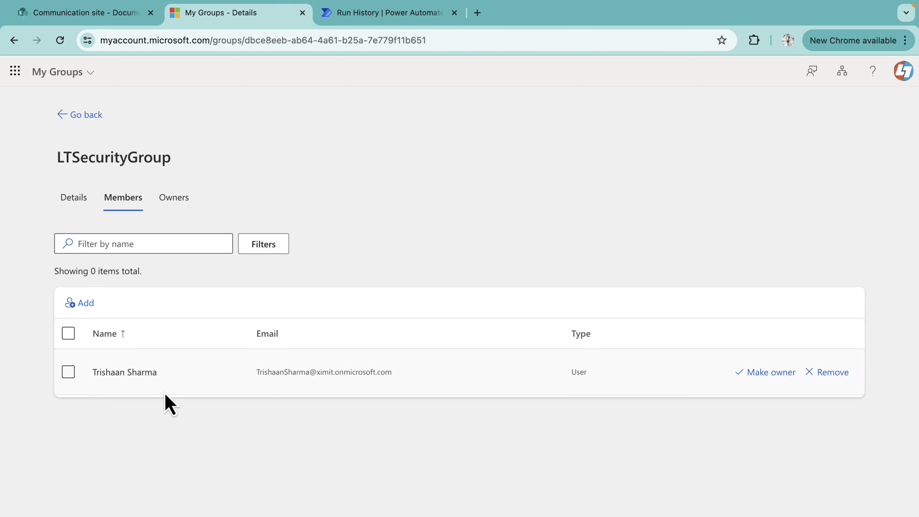
# Check the removal run's status in Power Automate, then reload LTSecurityGroup in My Groups and review its members and owners.
pyautogui.click(381, 13)
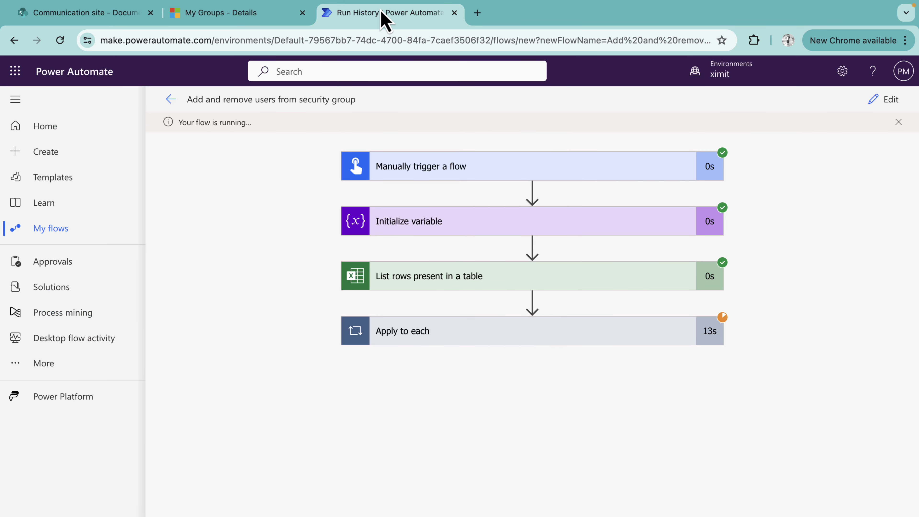
pyautogui.click(254, 15)
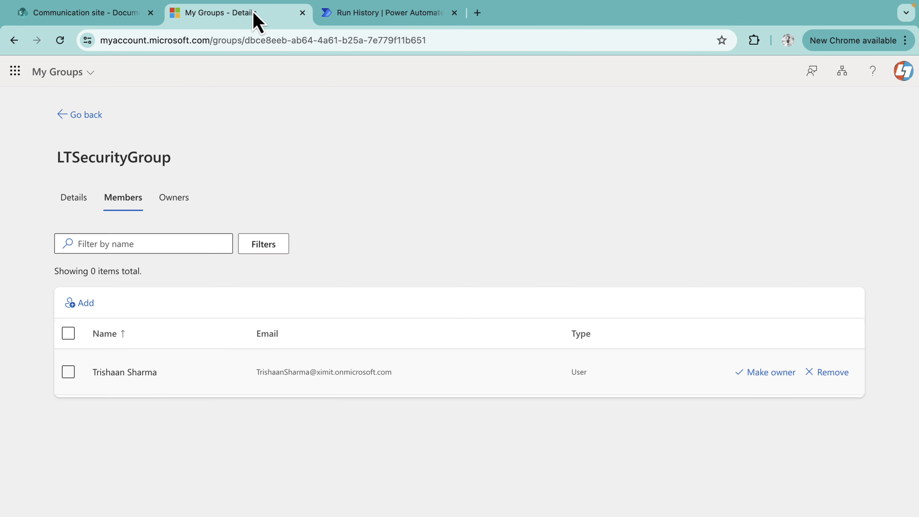
pyautogui.click(60, 39)
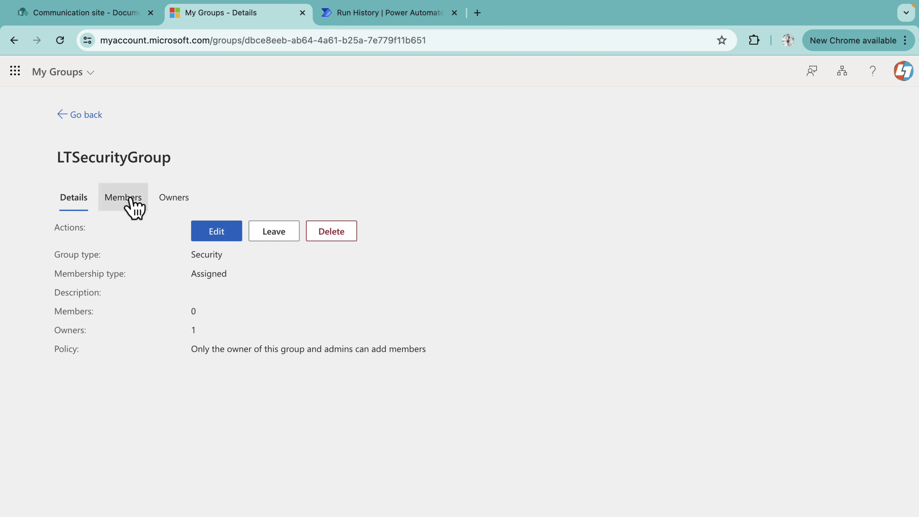
pyautogui.click(125, 199)
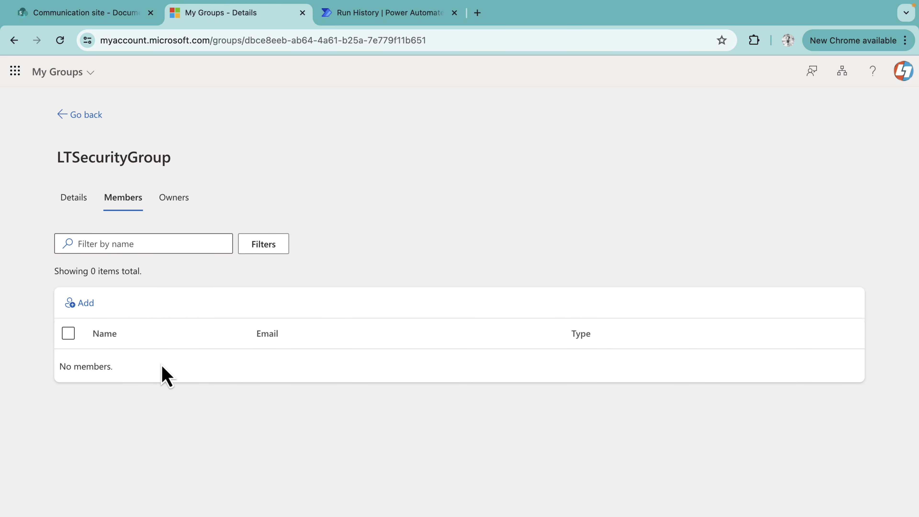
pyautogui.click(175, 203)
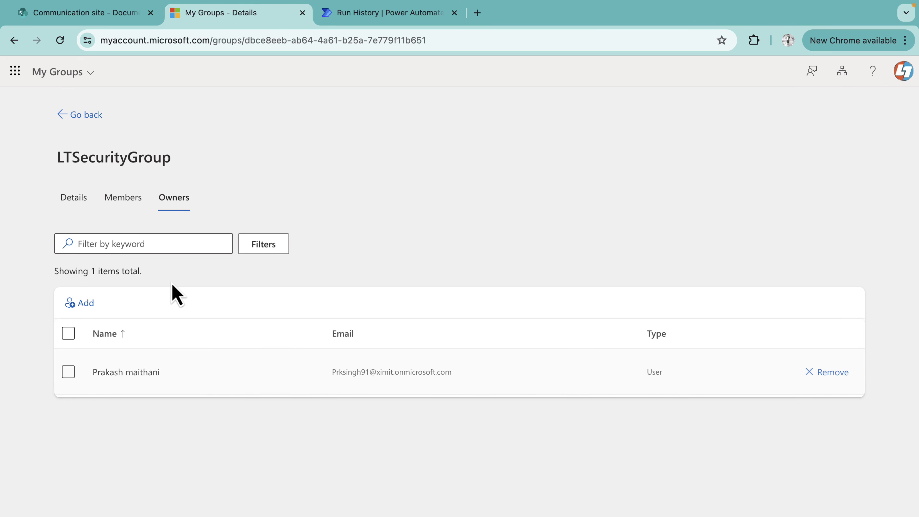
pyautogui.click(123, 197)
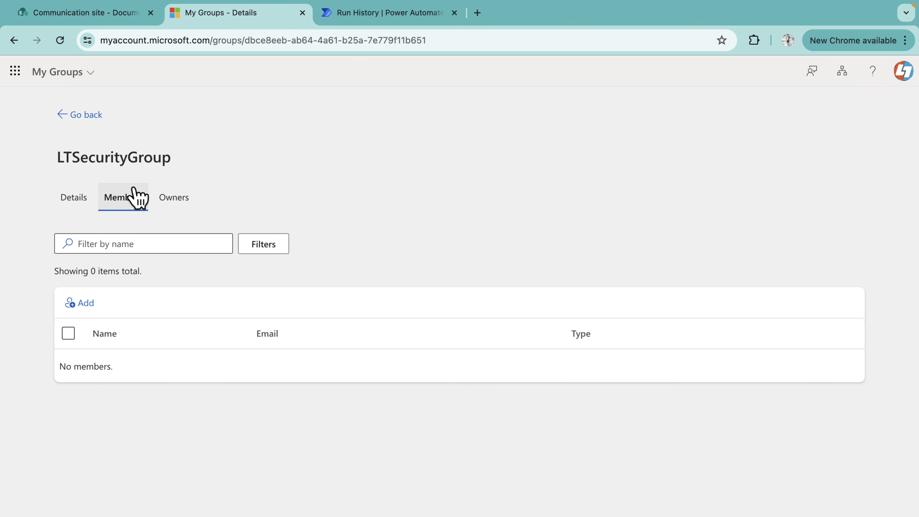
# Expand the Apply to each loop in the Power Automate run, then switch back to LTSecurityGroup's members in My Groups.
pyautogui.click(353, 14)
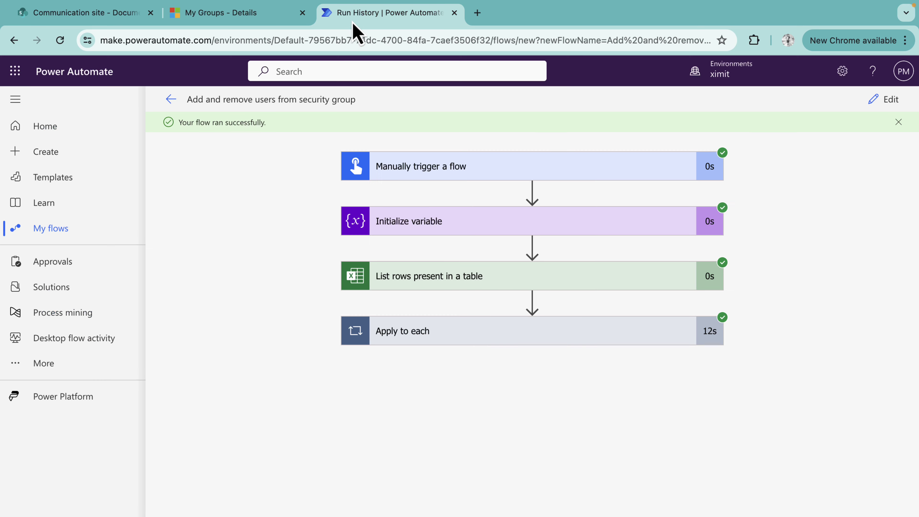
pyautogui.click(438, 322)
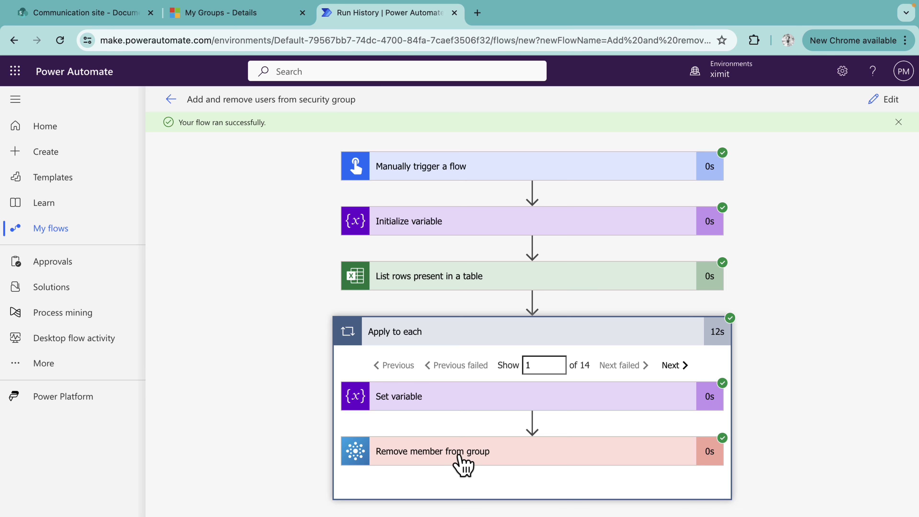
pyautogui.click(240, 14)
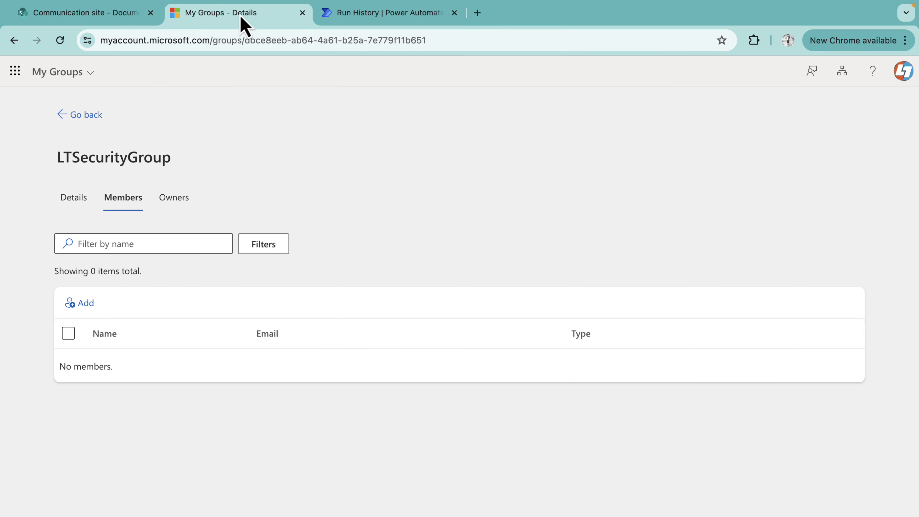